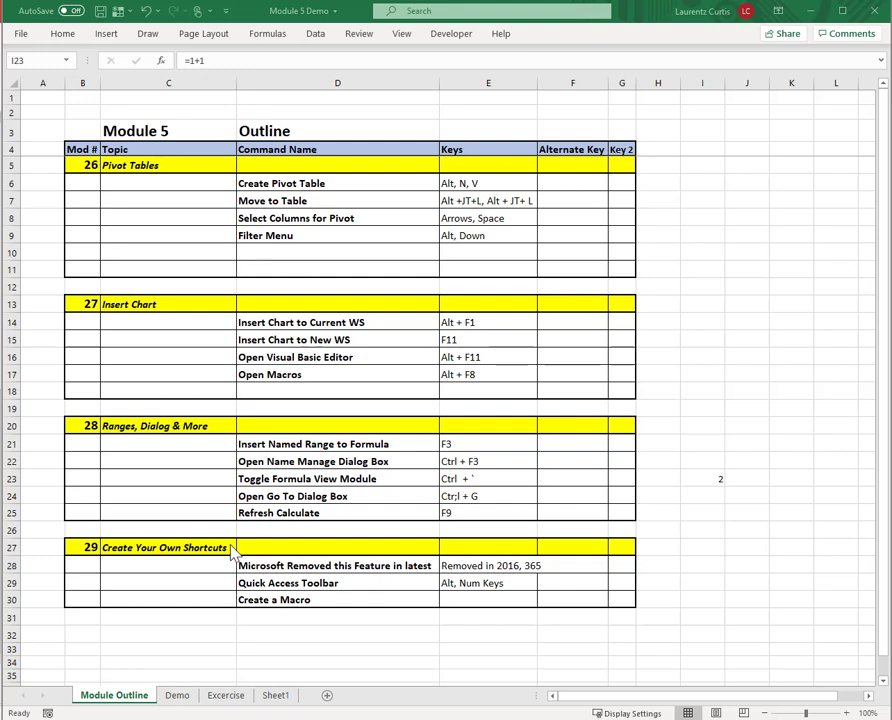
- On the Demo sheet, delete the Sales_Amount1 named range from the workbook
{"action": "key", "text": "ctrl+Page_Down"}
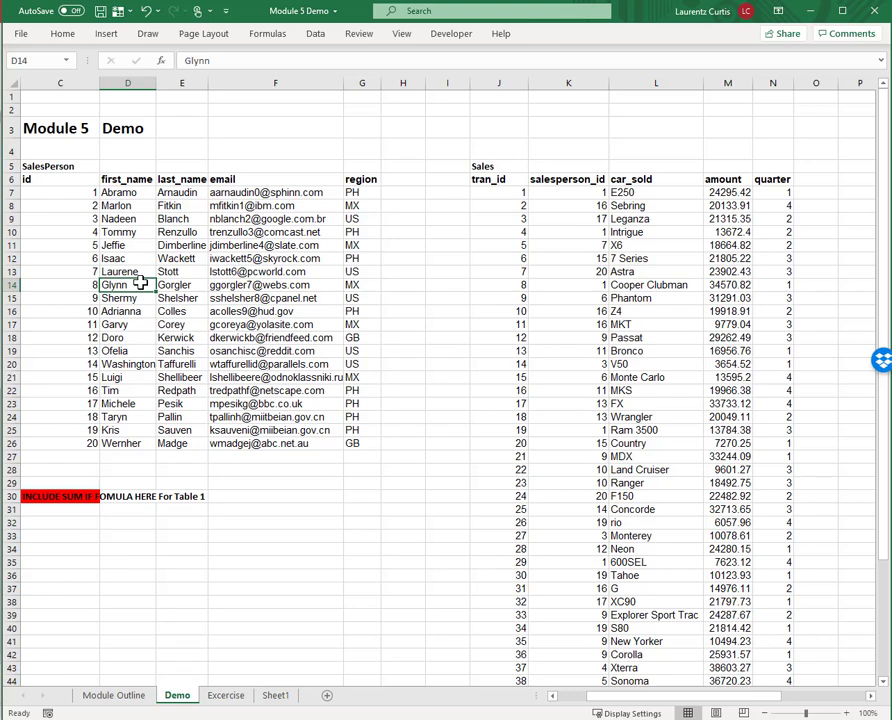
{"action": "left_click_drag", "start_coordinate": [362, 441], "coordinate": [45, 180]}
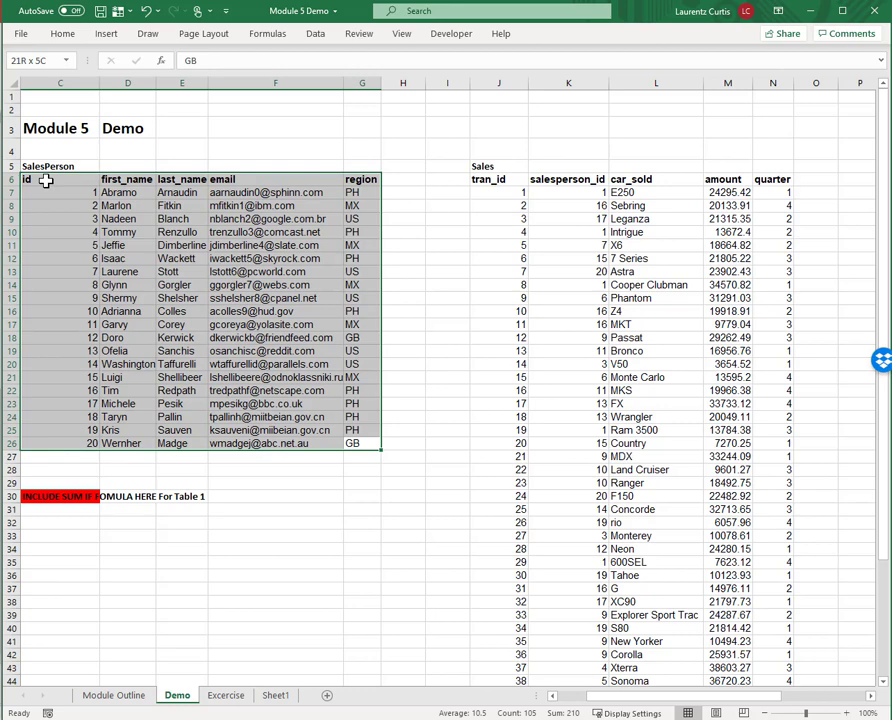
{"action": "left_click_drag", "start_coordinate": [45, 180], "coordinate": [45, 180]}
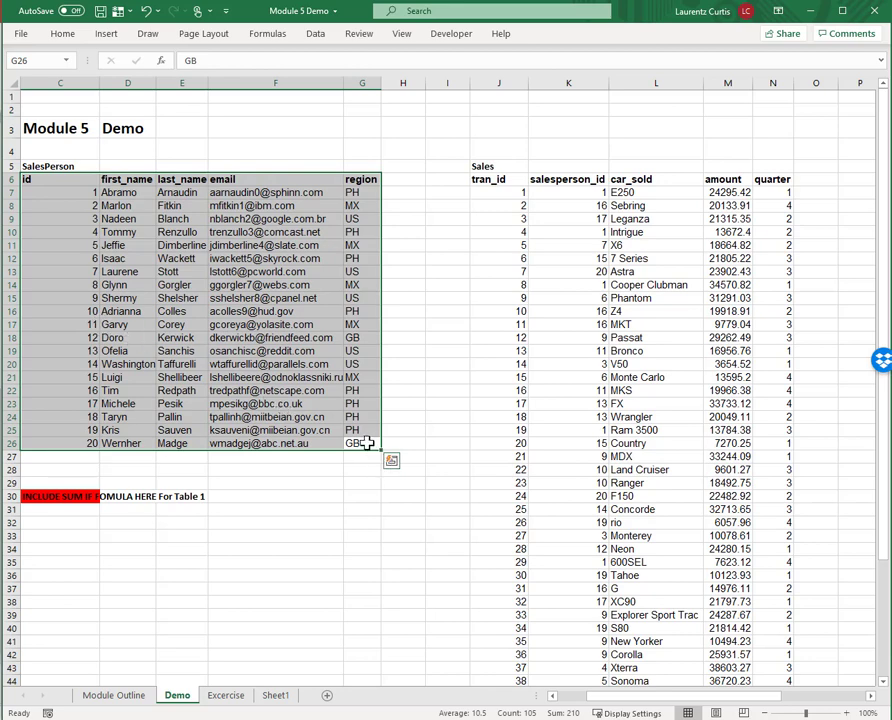
{"action": "key", "text": "ctrl+F3"}
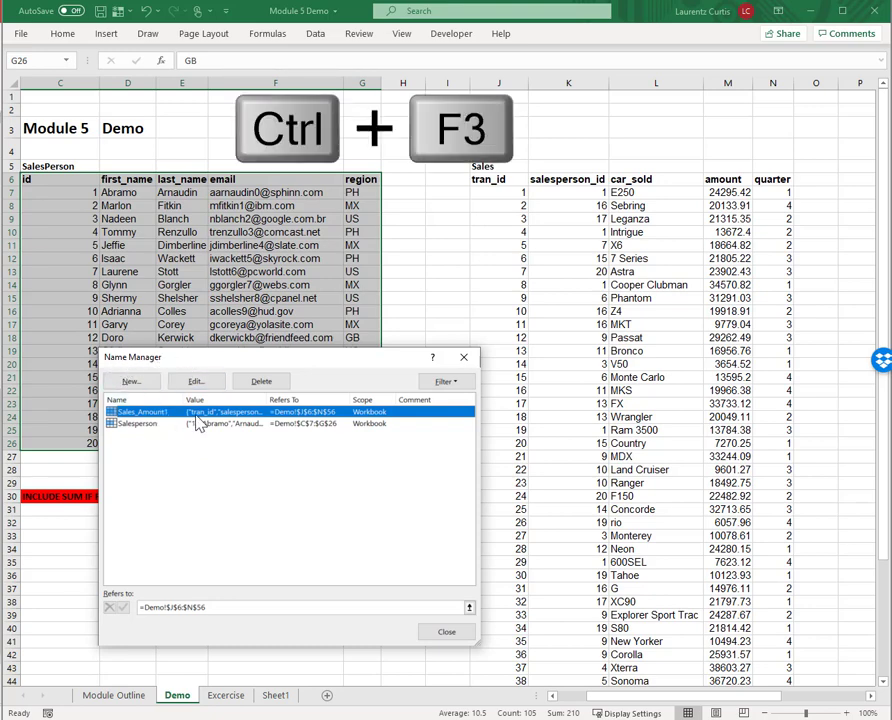
{"action": "left_click", "coordinate": [266, 384]}
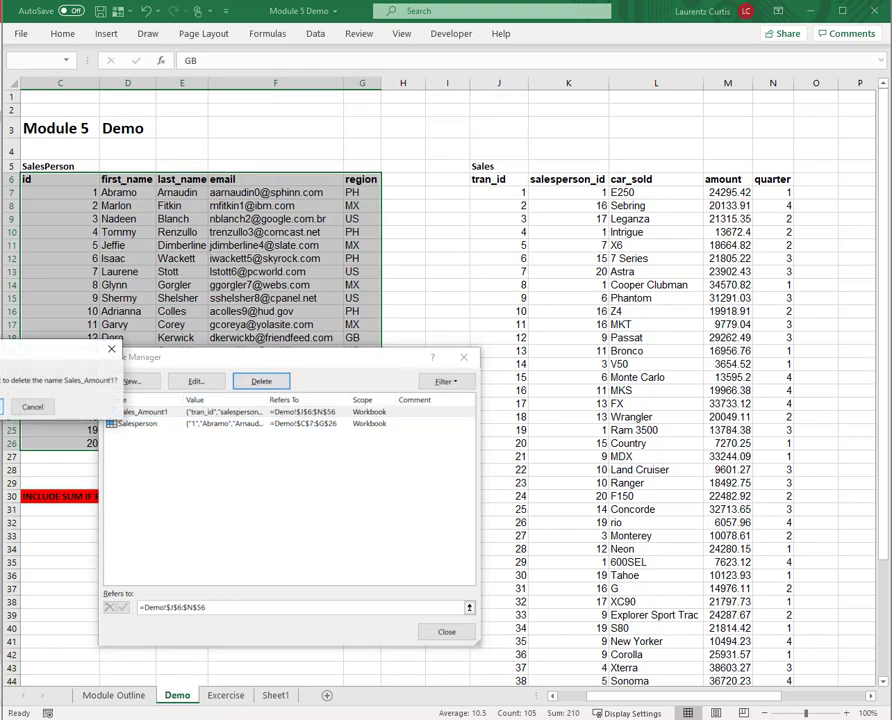
{"action": "key", "text": "Return"}
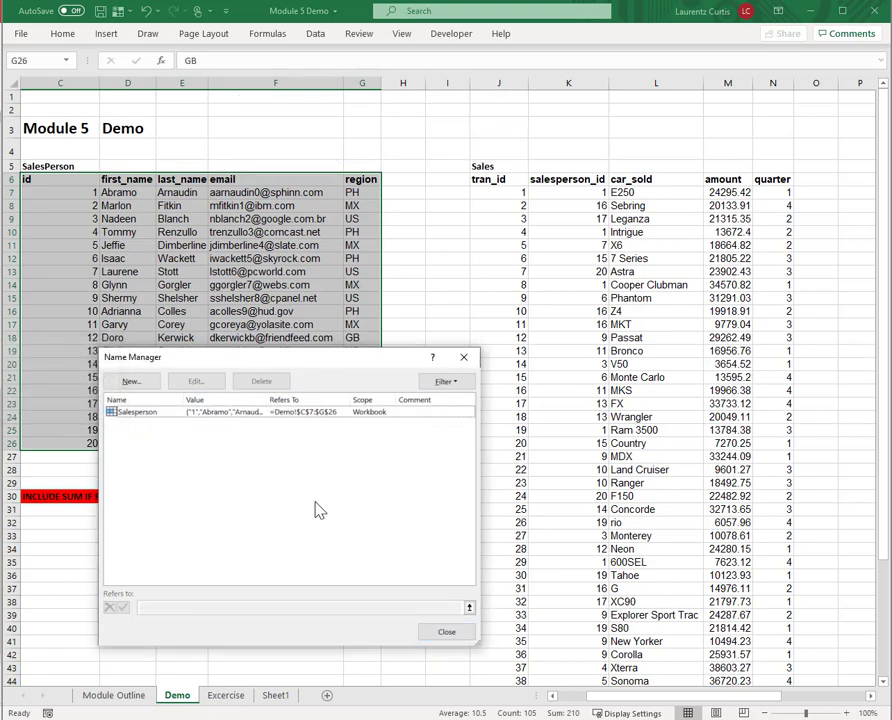
{"action": "left_click", "coordinate": [448, 634]}
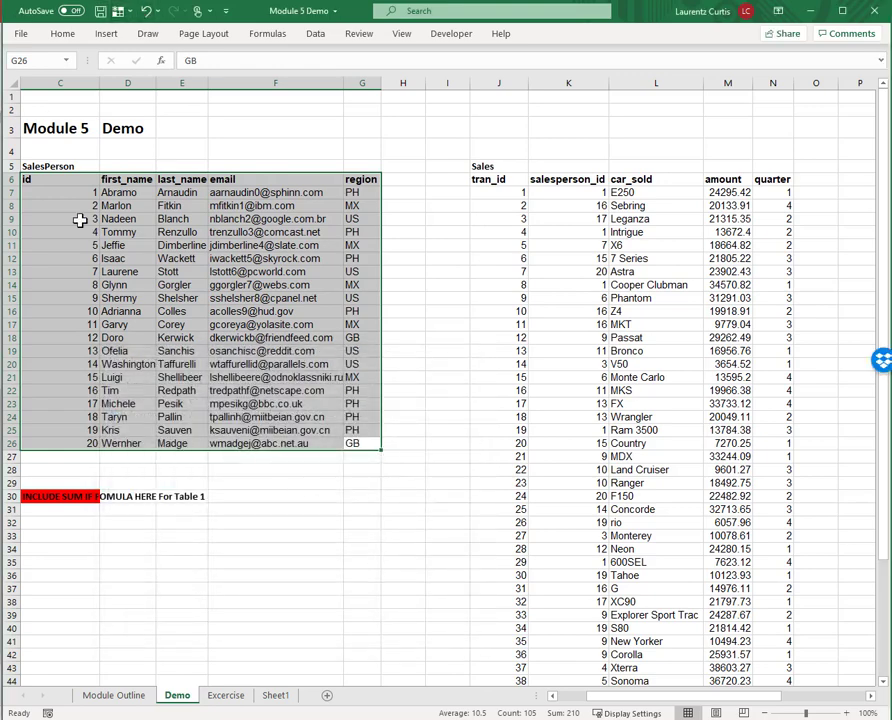
{"action": "left_click", "coordinate": [110, 234]}
{"action": "left_click", "coordinate": [535, 184]}
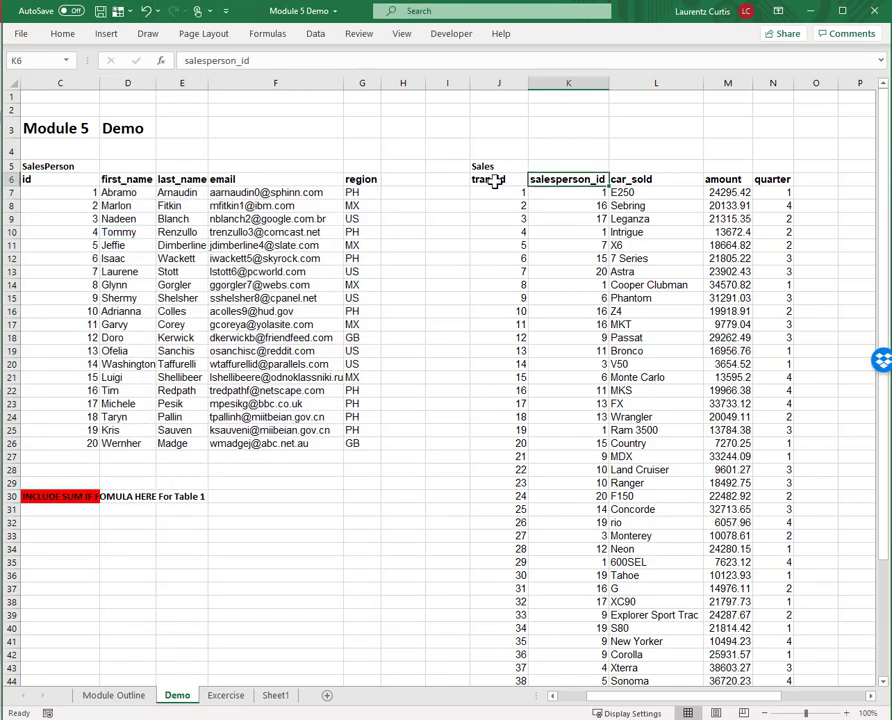
{"action": "left_click", "coordinate": [494, 181]}
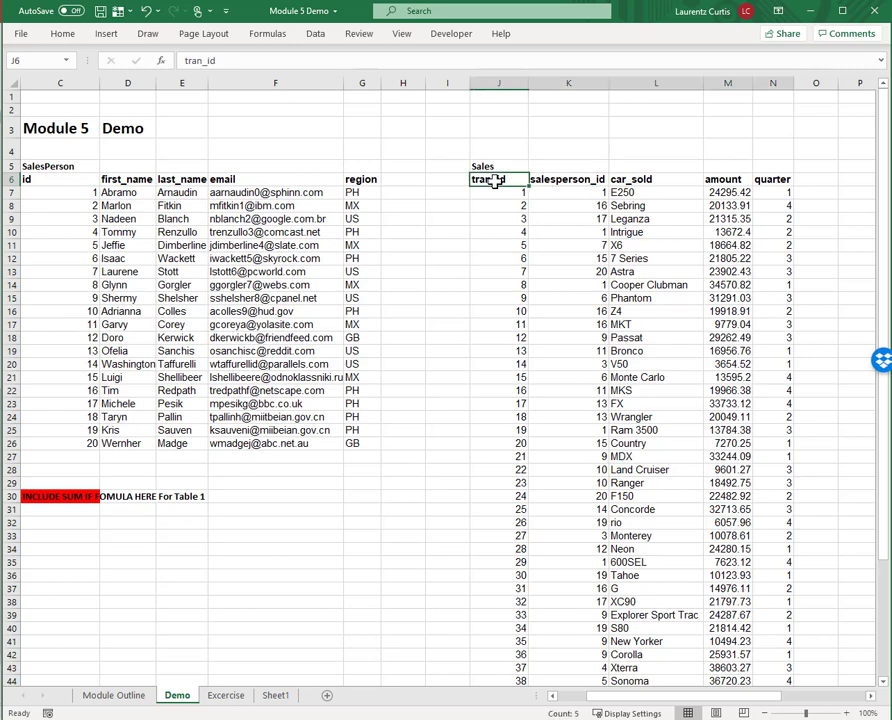
{"action": "key", "text": "ctrl+shift+Right"}
{"action": "key", "text": "ctrl+shift+Down"}
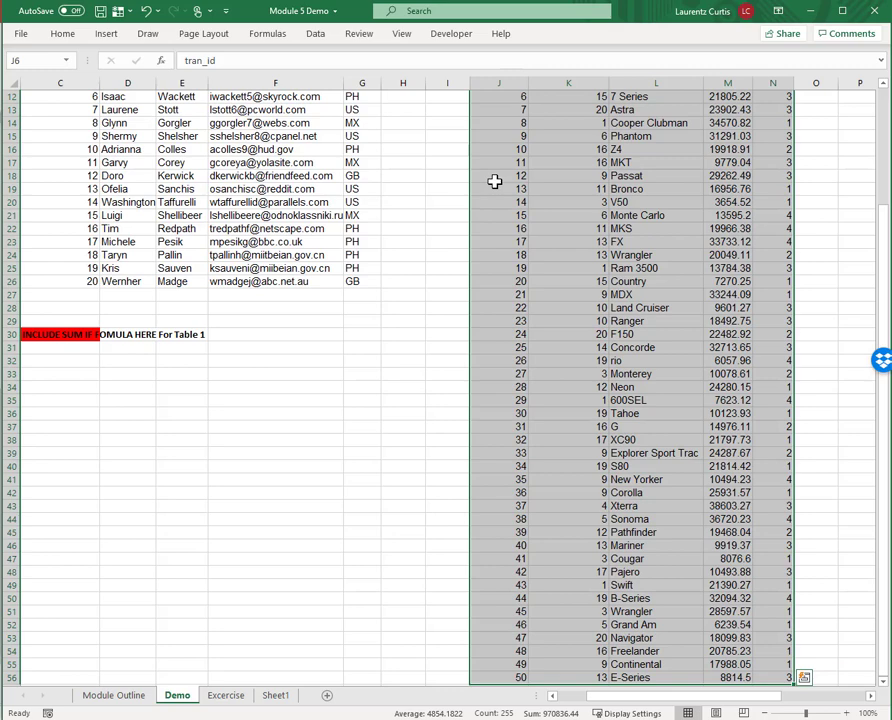
{"action": "left_click", "coordinate": [568, 215]}
- Start a new defined name called SalesAmountTable1 with Workbook scope
{"action": "key", "text": "ctrl+F3"}
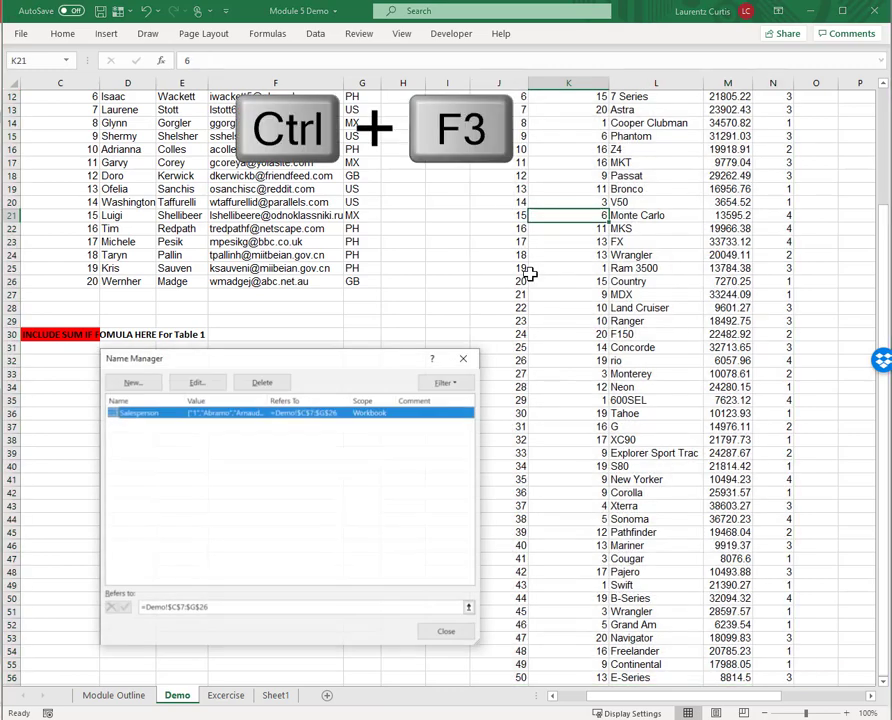
{"action": "left_click", "coordinate": [132, 381]}
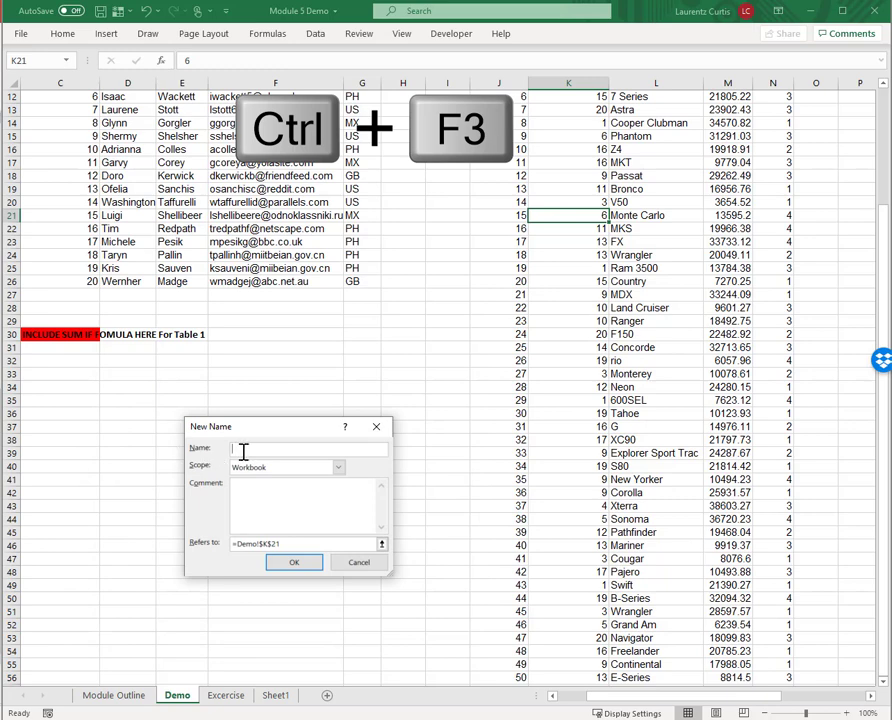
{"action": "type", "text": "S"}
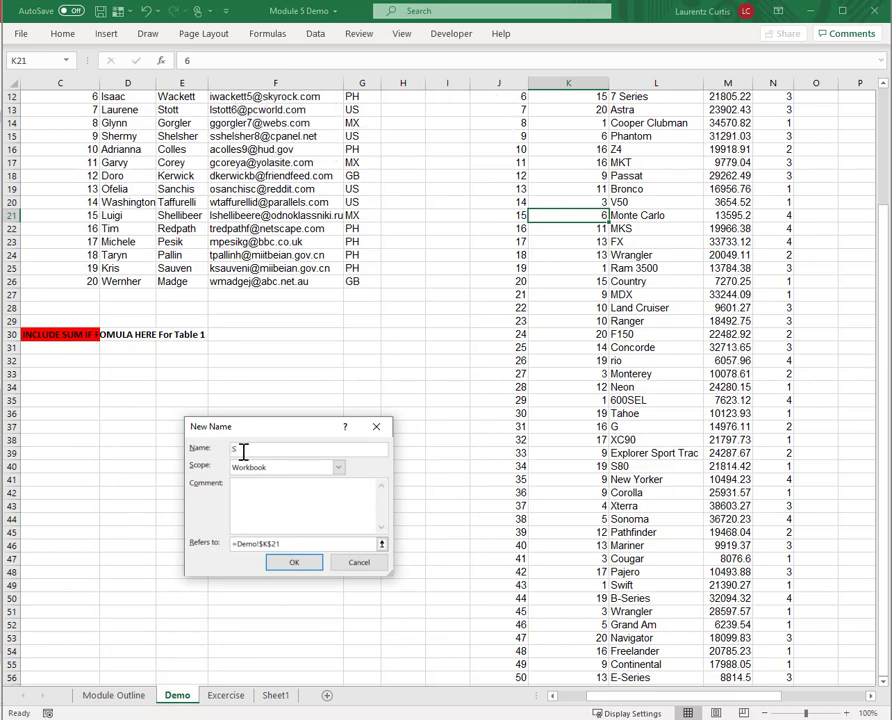
{"action": "type", "text": "alesAmountTable1"}
{"action": "left_click", "coordinate": [255, 484]}
{"action": "left_click", "coordinate": [337, 469]}
{"action": "left_click", "coordinate": [337, 469]}
- Make the new name refer to the Sales data without headers, =Demo!$J$7:$N$56, and save it
{"action": "left_click_drag", "start_coordinate": [300, 545], "coordinate": [228, 549]}
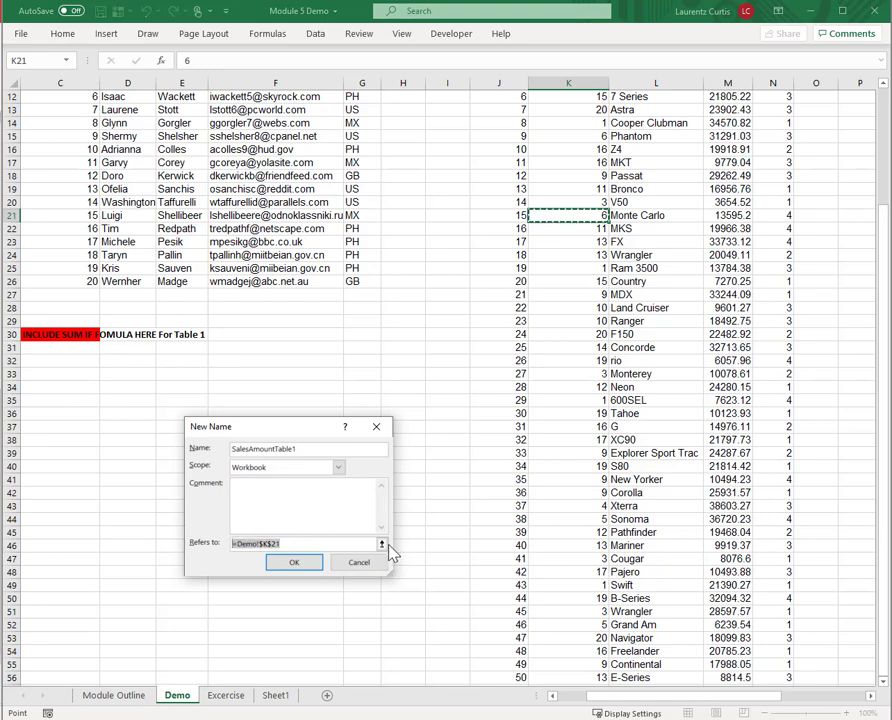
{"action": "left_click", "coordinate": [381, 545]}
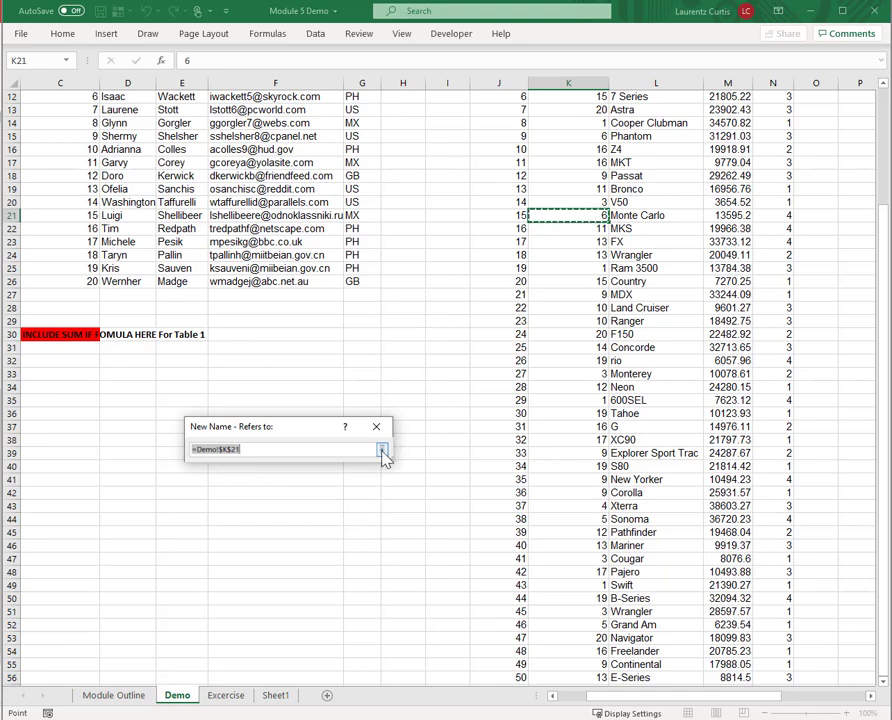
{"action": "scroll", "coordinate": [580, 225], "scroll_direction": "up", "scroll_amount": 4}
{"action": "left_click", "coordinate": [516, 194]}
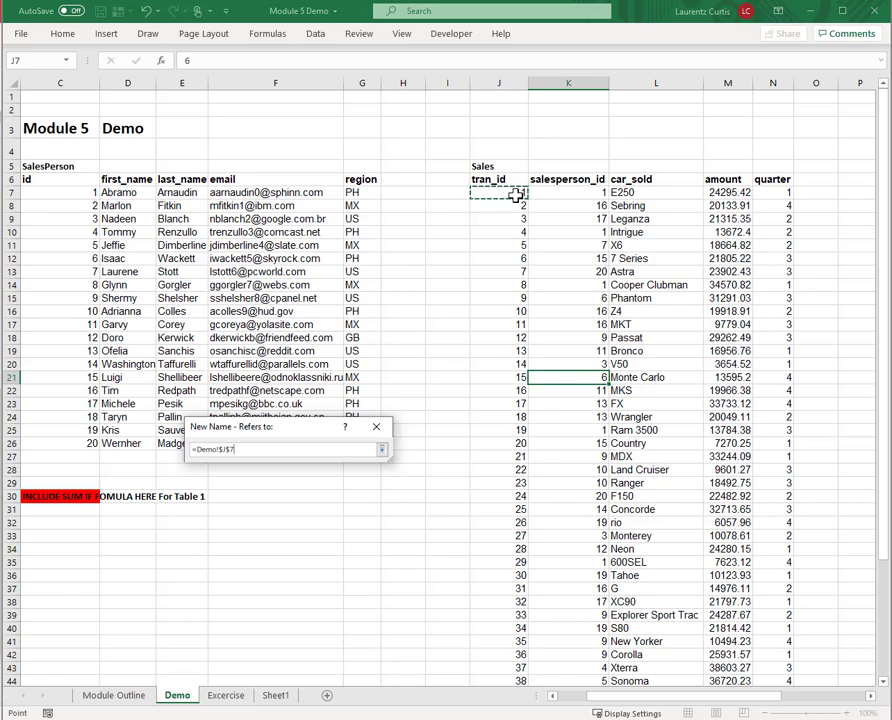
{"action": "key", "text": "ctrl+shift+Right"}
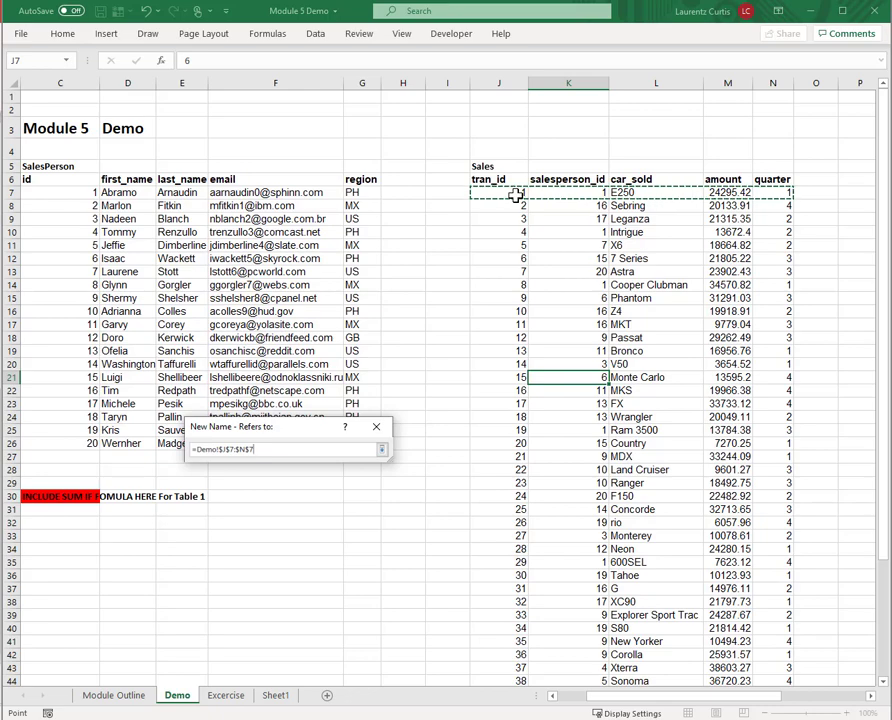
{"action": "key", "text": "ctrl+shift+Down"}
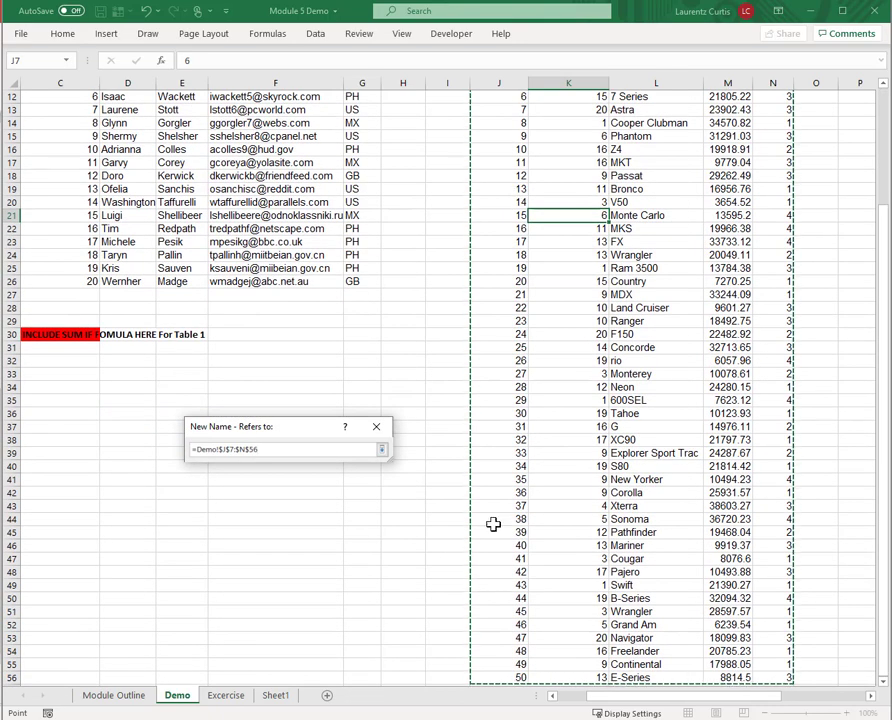
{"action": "scroll", "coordinate": [490, 515], "scroll_direction": "down", "scroll_amount": 1}
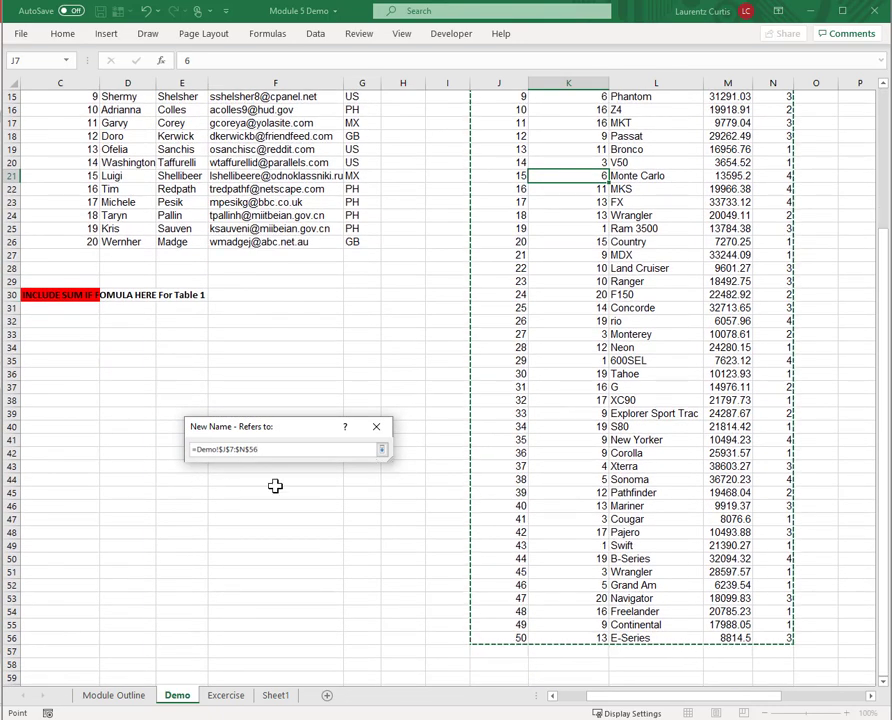
{"action": "left_click", "coordinate": [381, 450]}
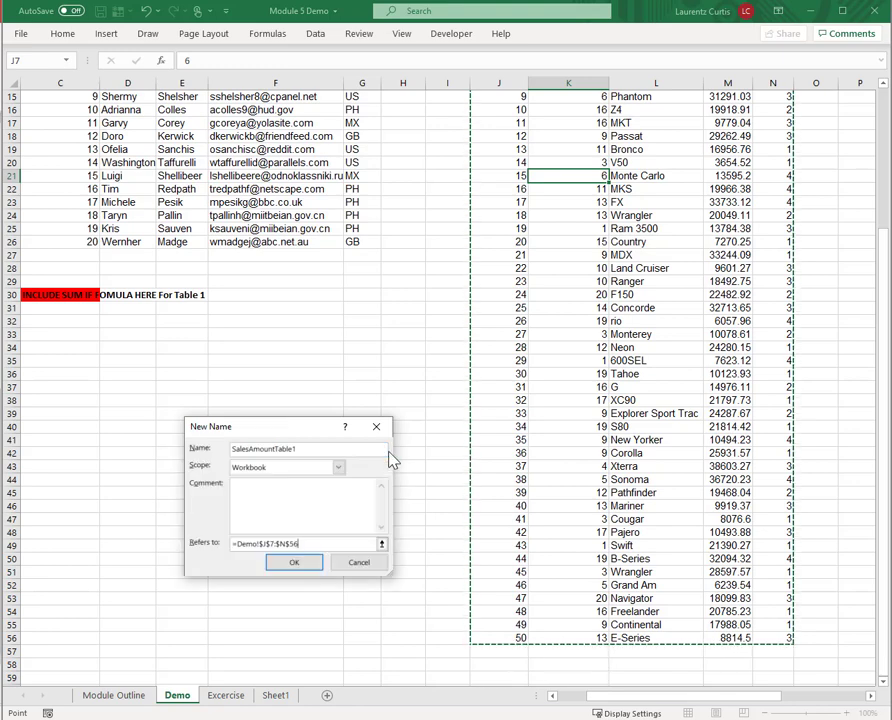
{"action": "left_click", "coordinate": [291, 566]}
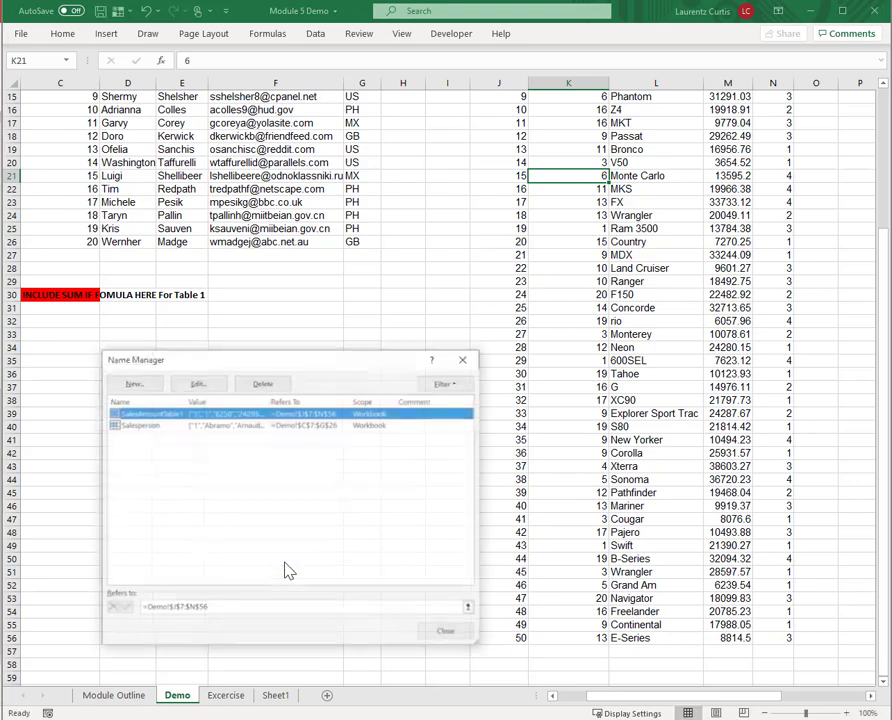
- Open the definition of the Salesperson named range to examine its name and reference
{"action": "left_click", "coordinate": [180, 430]}
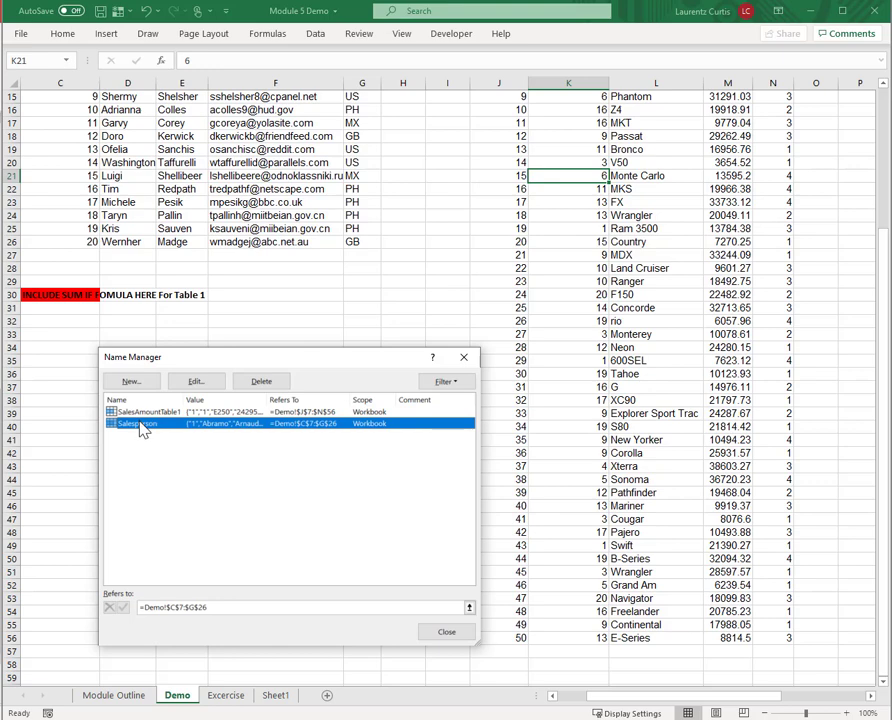
{"action": "left_click", "coordinate": [208, 386]}
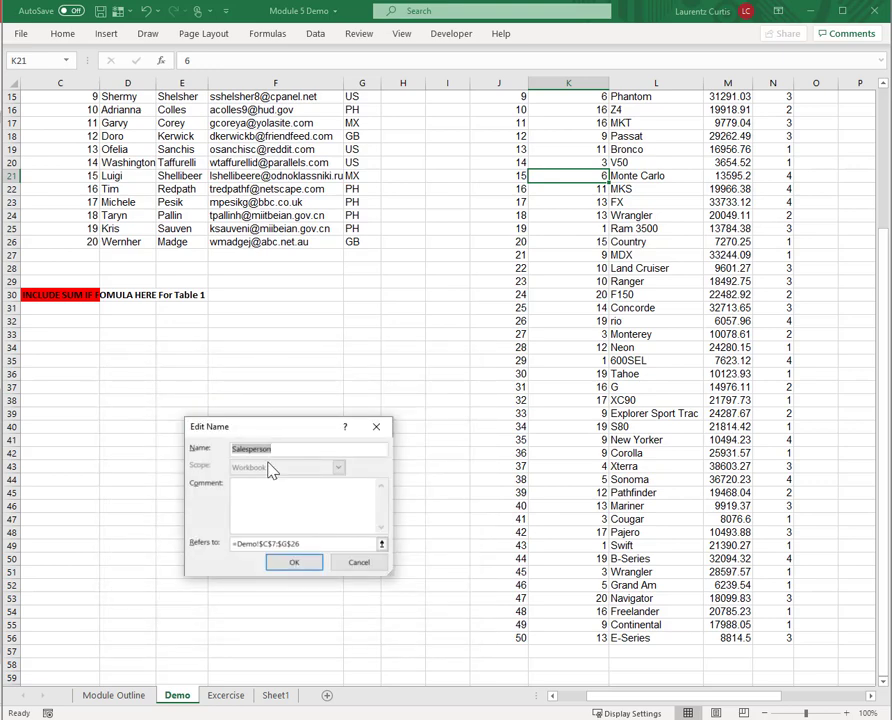
- Begin a VLOOKUP formula in cell O7, beside the first Sales row, with J7 as the lookup value
{"action": "left_click", "coordinate": [808, 190]}
{"action": "type", "text": "=VLLO"}
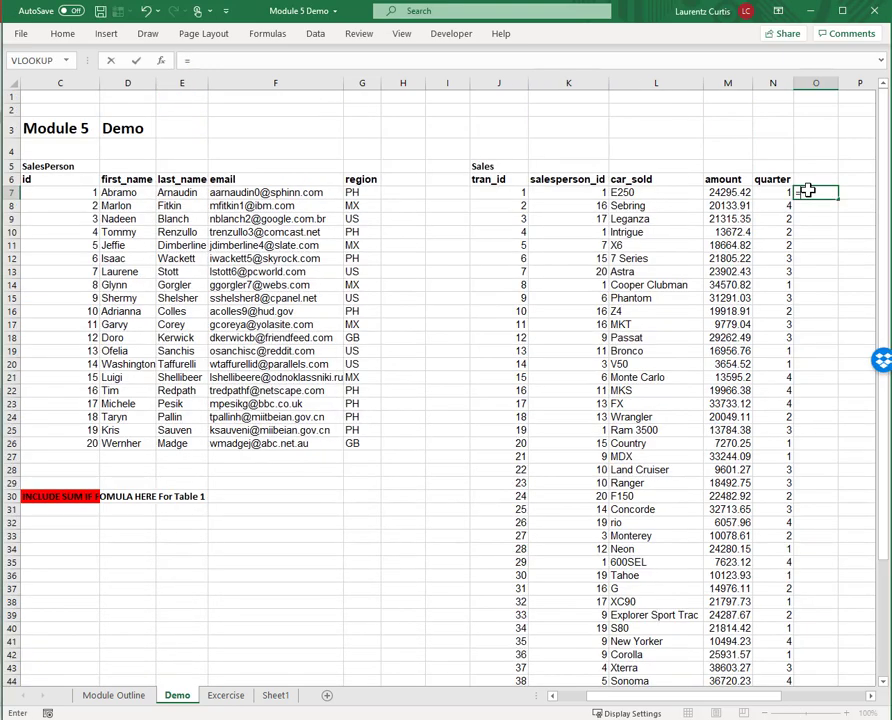
{"action": "key", "text": "BackSpace"}
{"action": "key", "text": "BackSpace"}
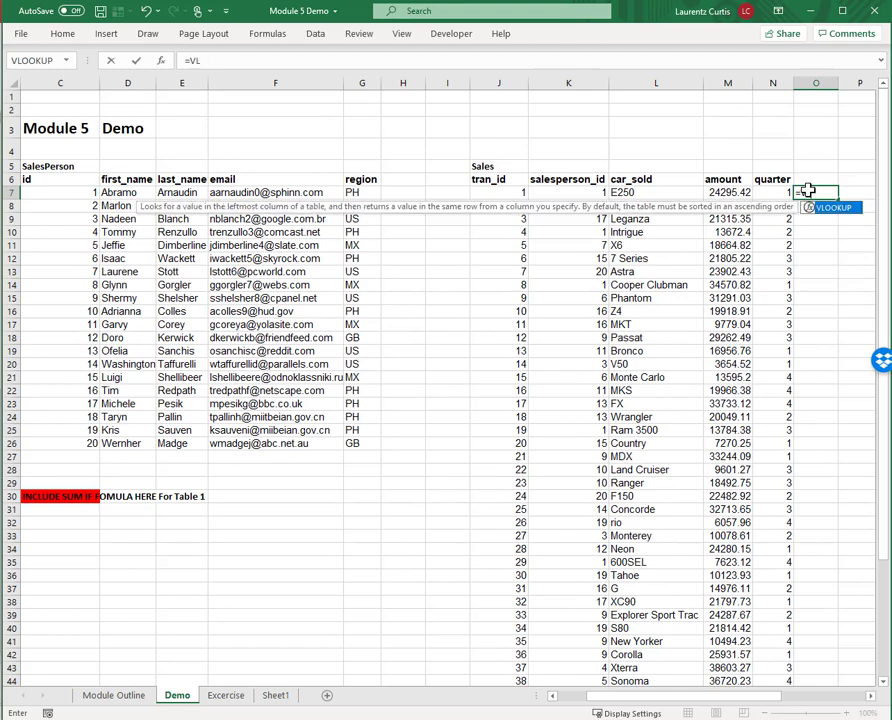
{"action": "key", "text": "Tab"}
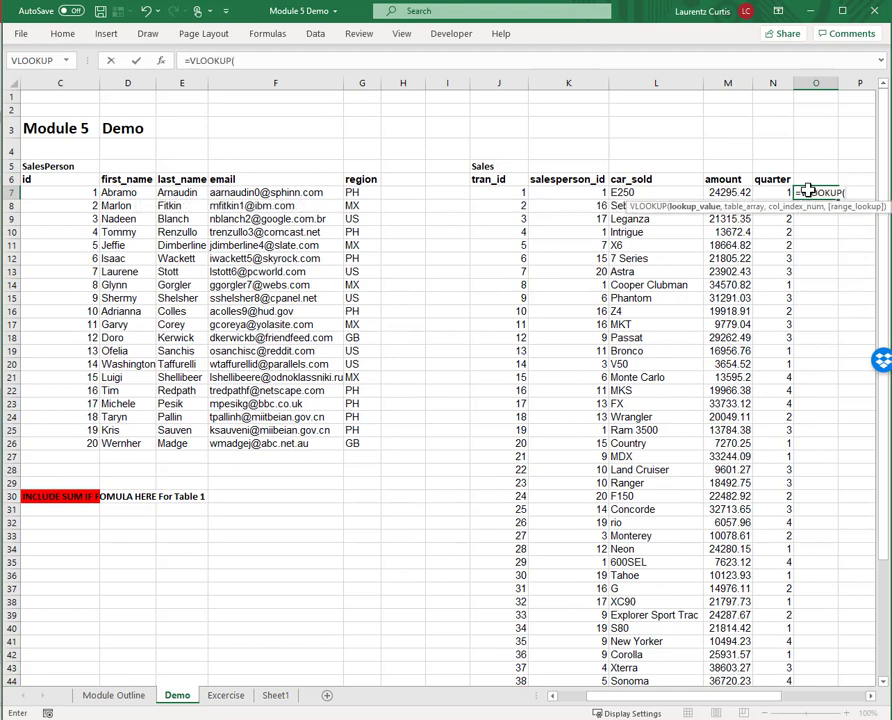
{"action": "type", "text": "("}
{"action": "key", "text": "BackSpace"}
{"action": "type", "text": "J7,"}
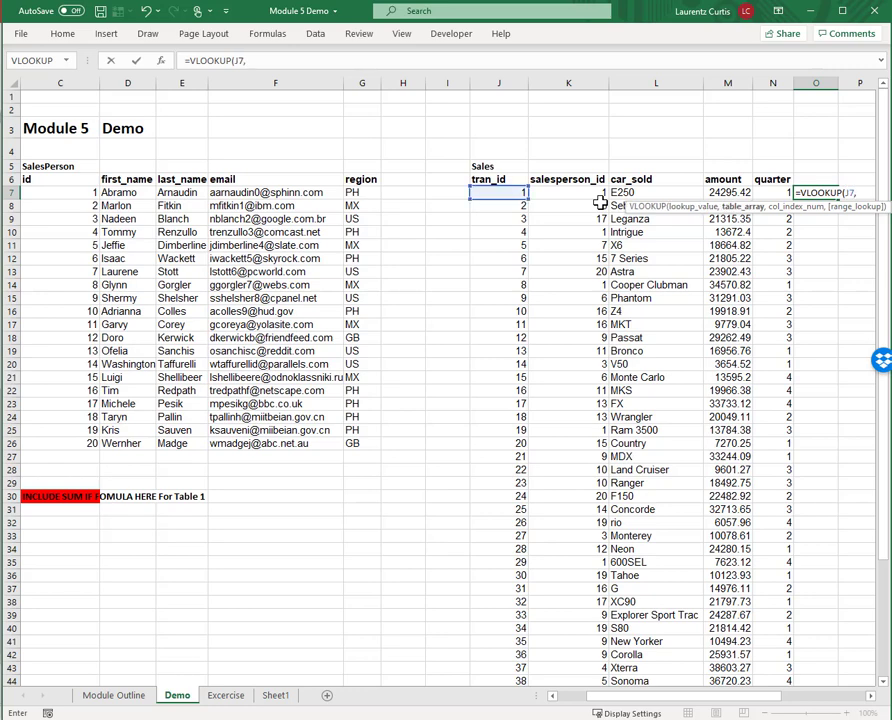
- Complete the O7 formula with the Salesperson named range as table array, column index 3 and FALSE for exact match
{"action": "key", "text": "F3"}
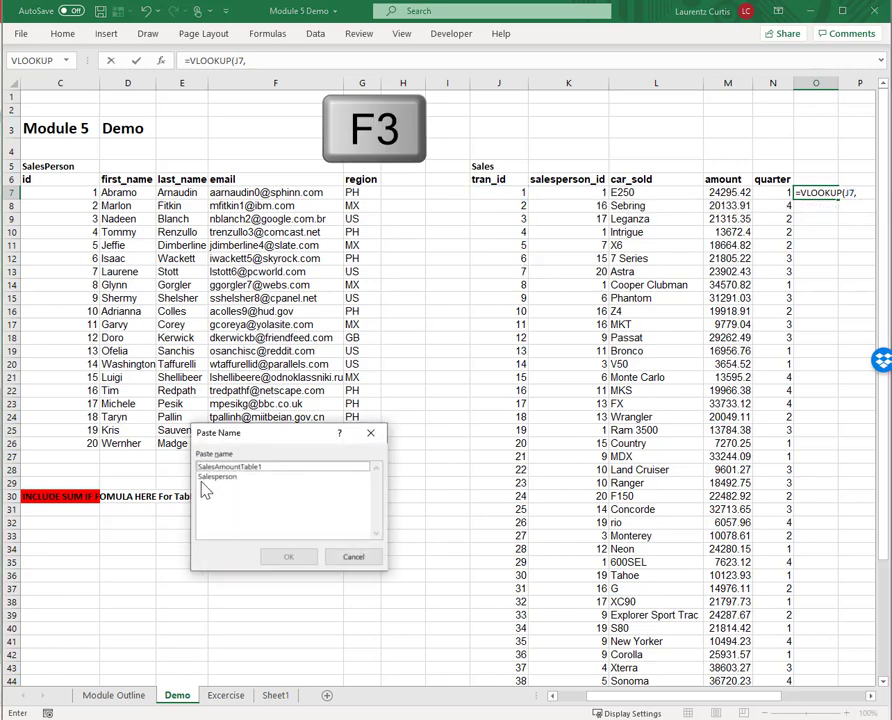
{"action": "key", "text": "Down"}
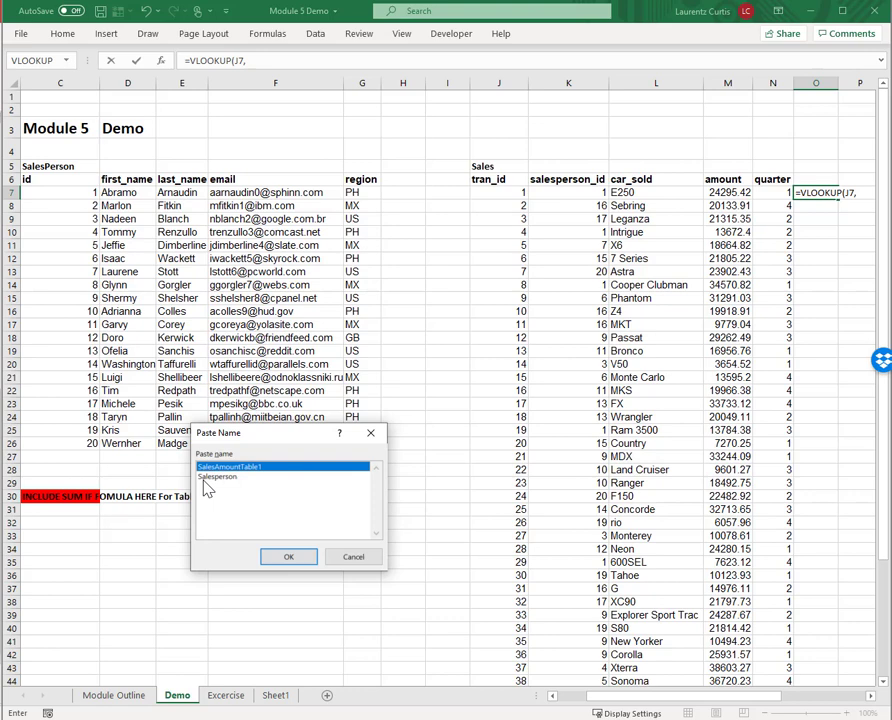
{"action": "key", "text": "Down"}
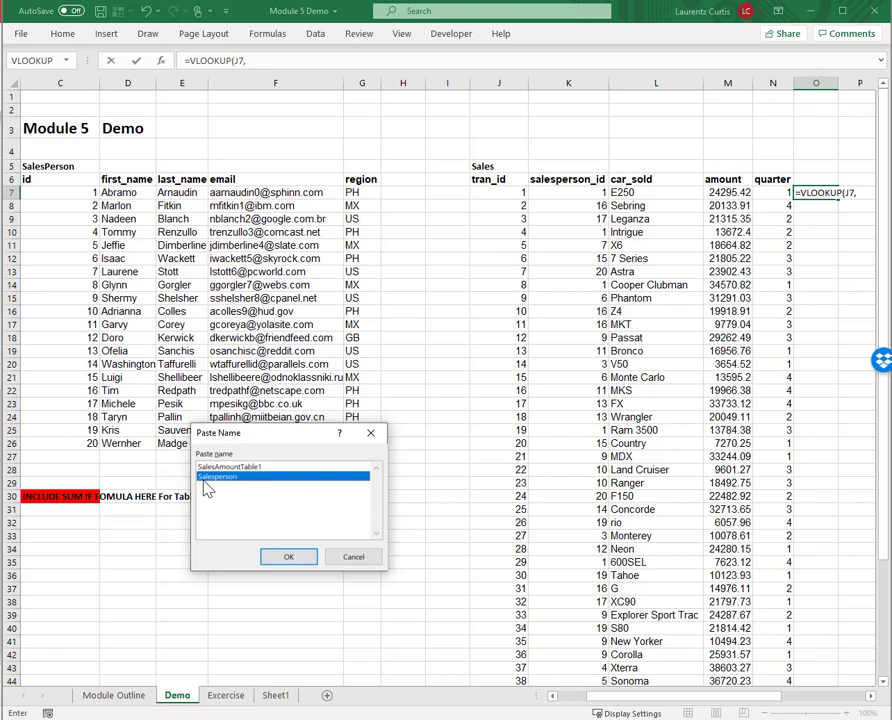
{"action": "key", "text": "Return"}
{"action": "type", "text": ","}
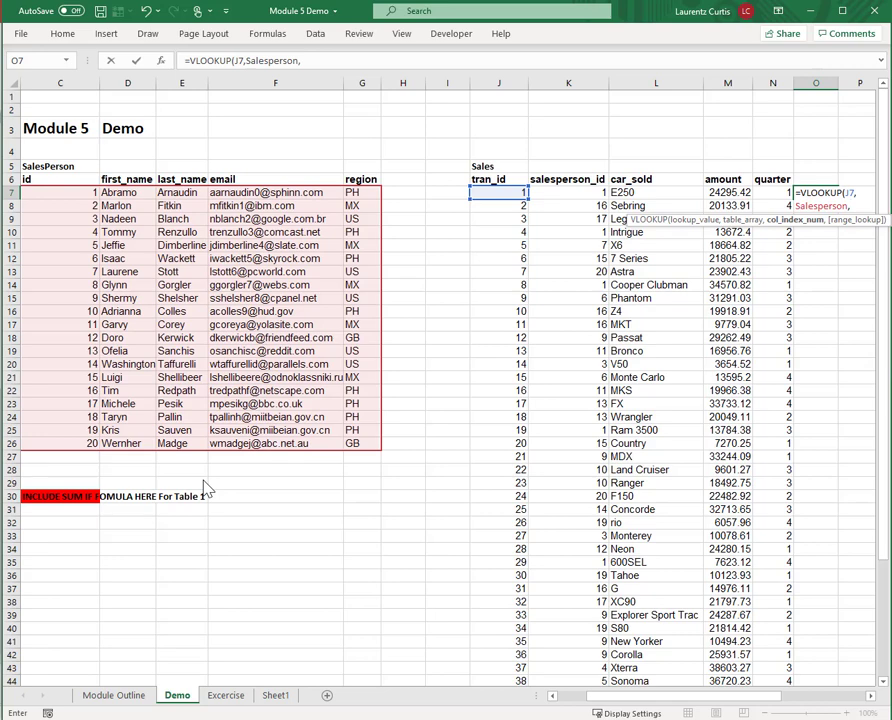
{"action": "type", "text": "3,"}
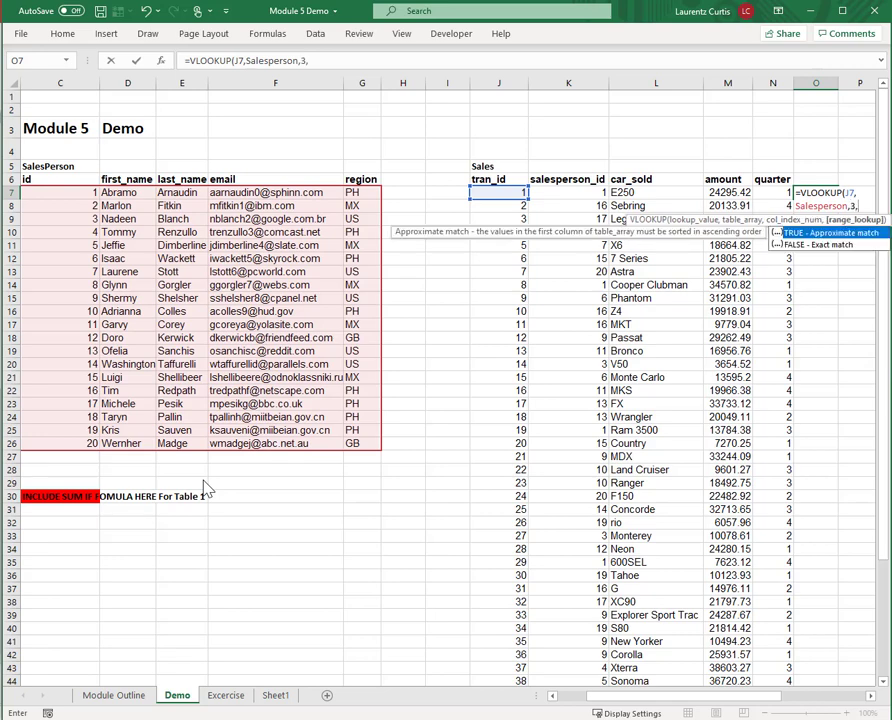
{"action": "type", "text": "FALSE"}
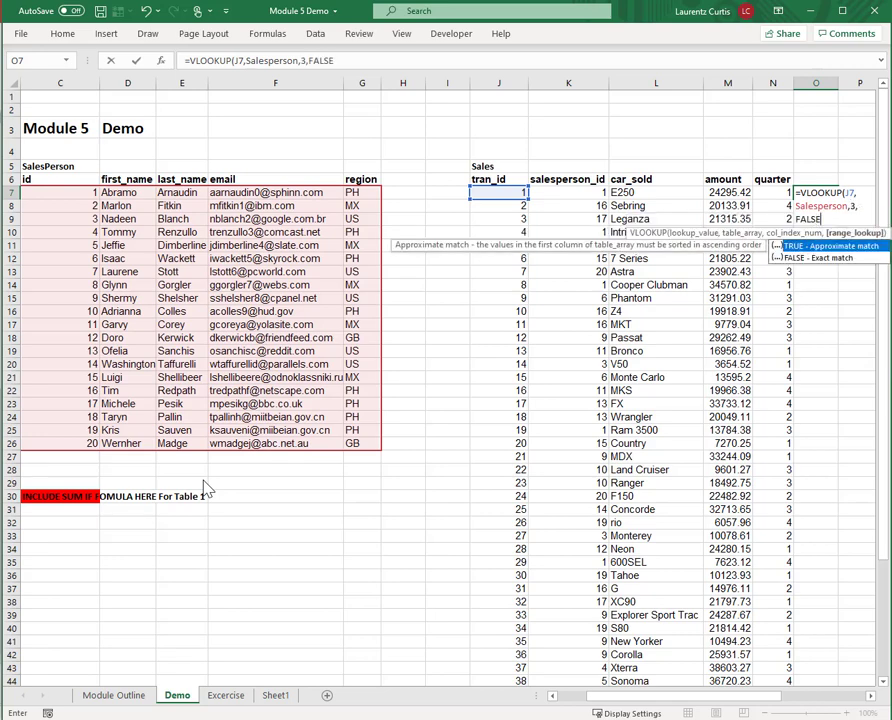
{"action": "key", "text": "Return"}
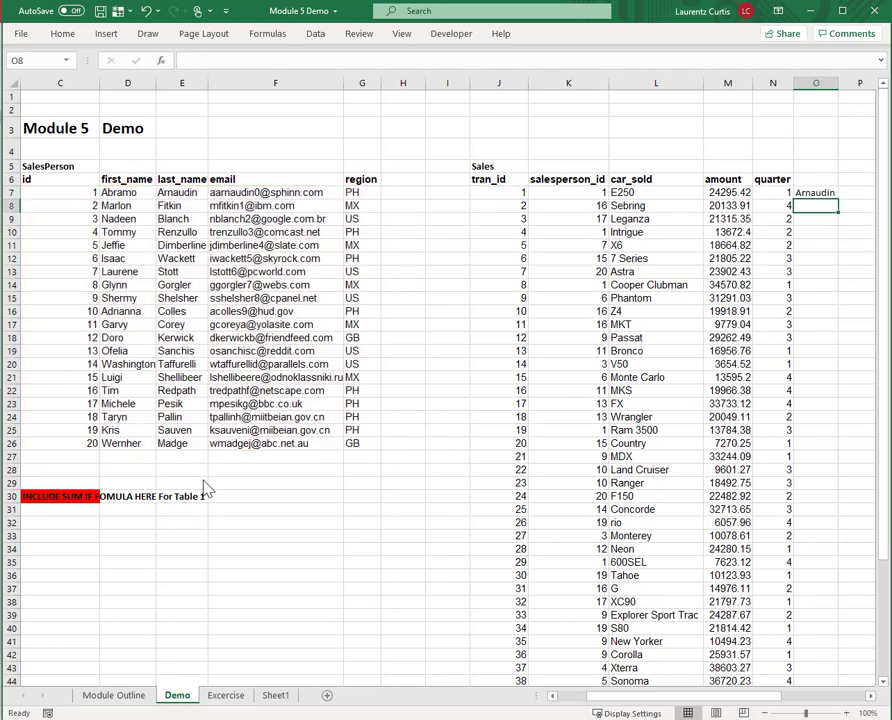
{"action": "key", "text": "Up"}
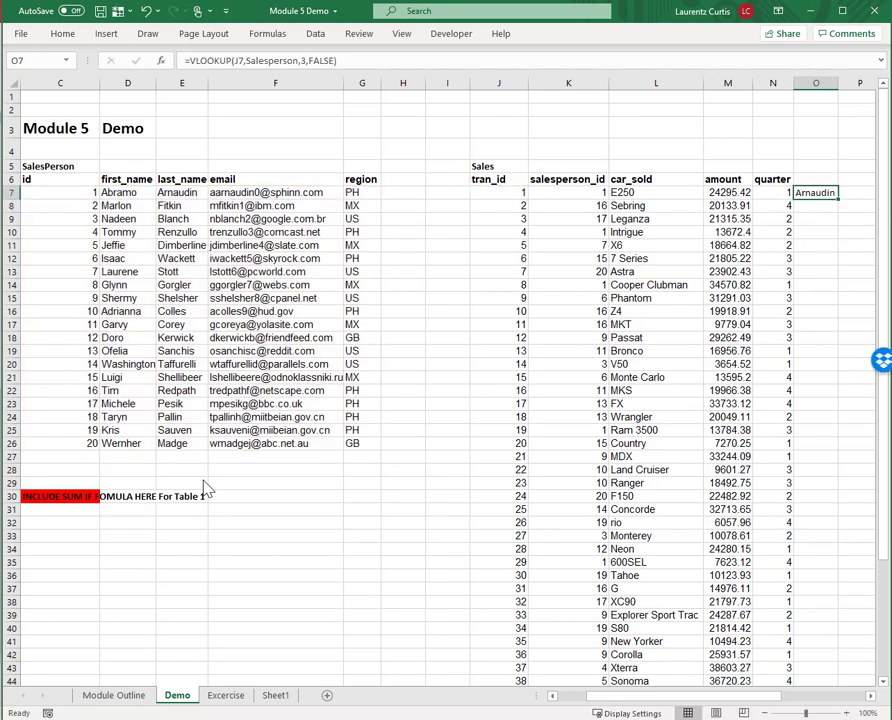
- Fill the VLOOKUP formula in O7 down through O56 alongside the Sales data
{"action": "key", "text": "ctrl+shift+Down"}
{"action": "key", "text": "ctrl+shift+Up"}
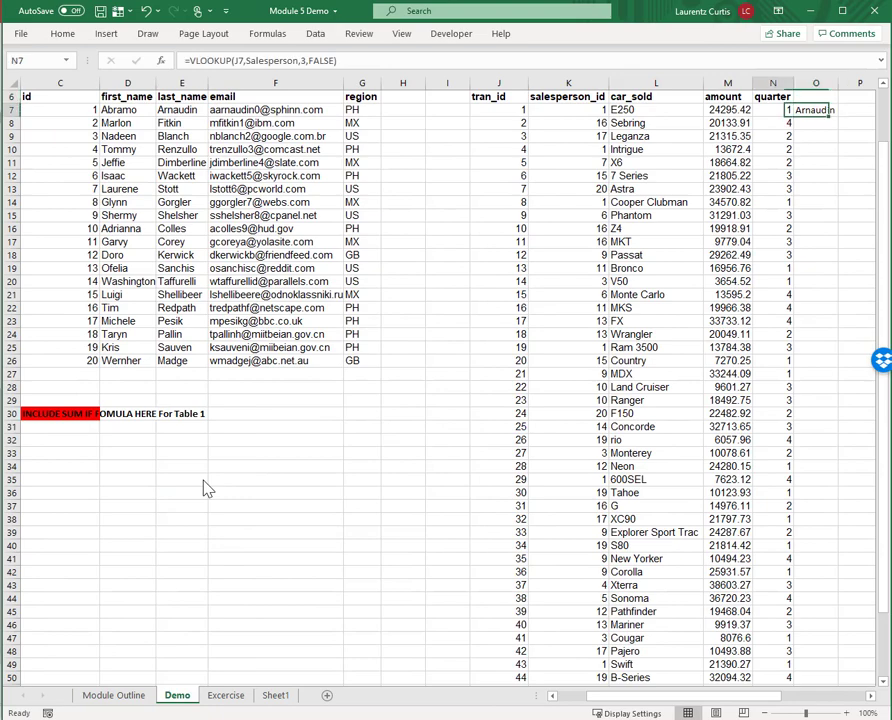
{"action": "key", "text": "ctrl+Down"}
{"action": "key", "text": "Right"}
{"action": "key", "text": "ctrl+shift+Up"}
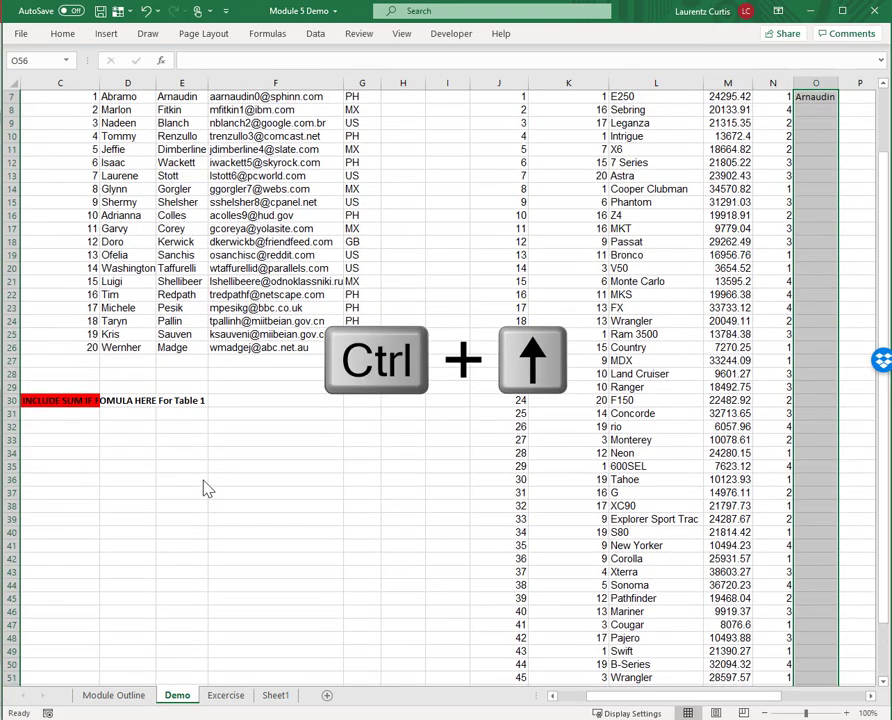
{"action": "key", "text": "ctrl+d"}
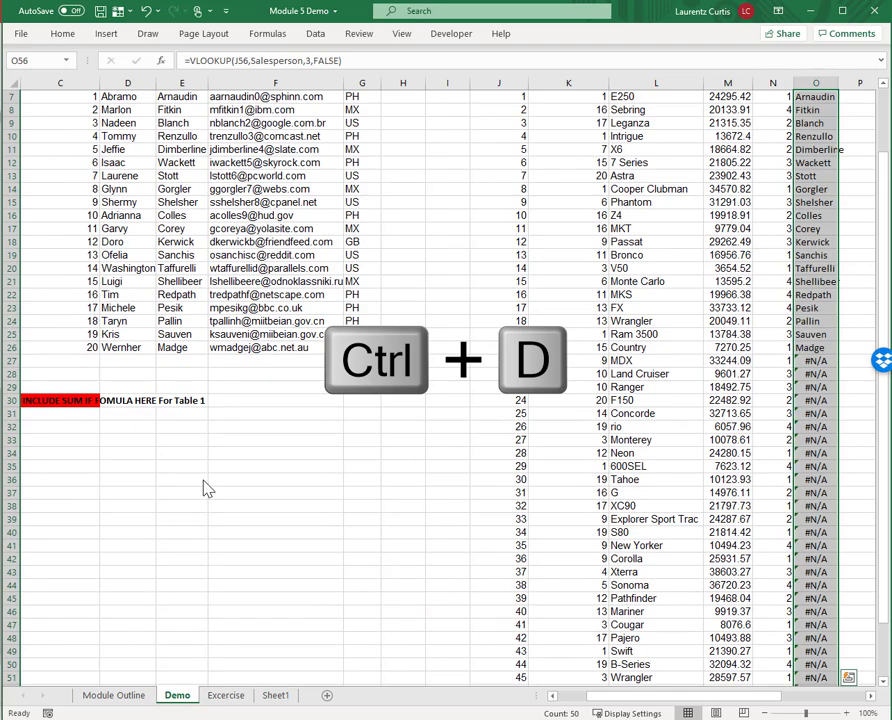
- Change the lookup value in the O7 VLOOKUP formula to the salesperson ID cell, K7
{"action": "key", "text": "Down"}
{"action": "key", "text": "ctrl+Up"}
{"action": "key", "text": "ctrl+Up"}
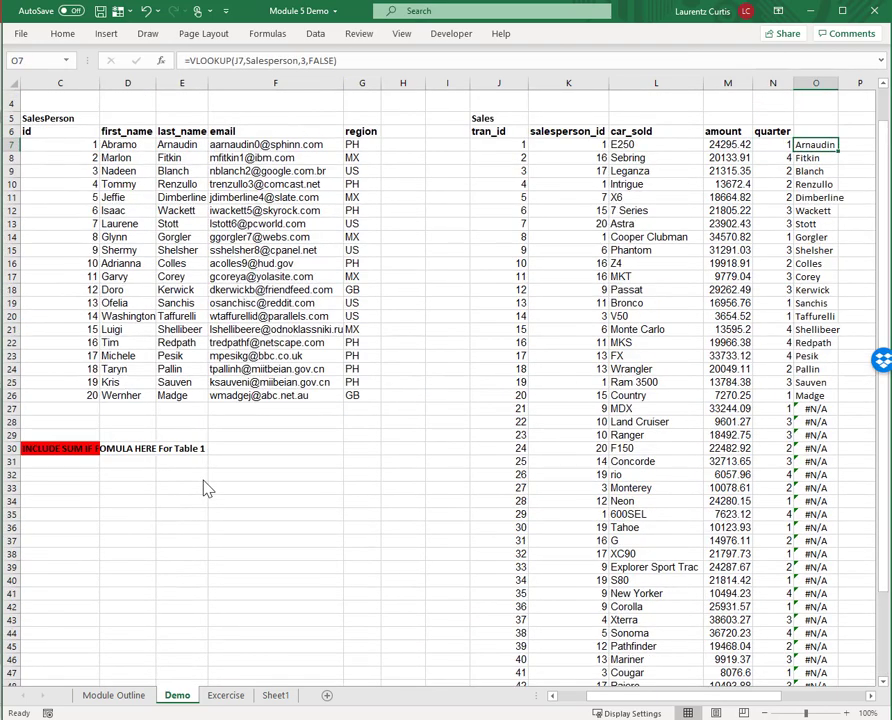
{"action": "left_click", "coordinate": [237, 60]}
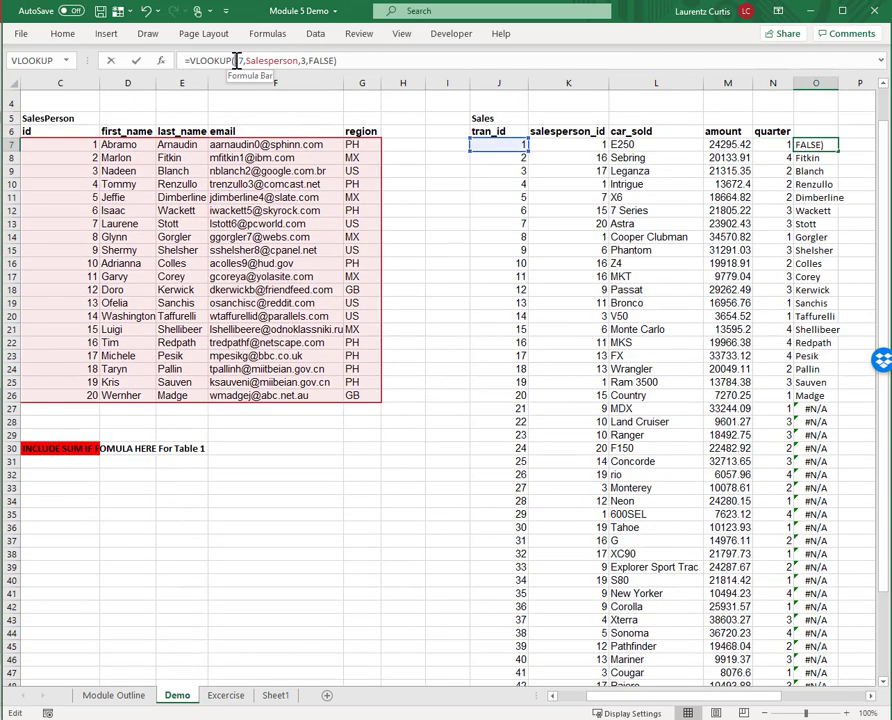
{"action": "double_click", "coordinate": [240, 60]}
{"action": "key", "text": "BackSpace"}
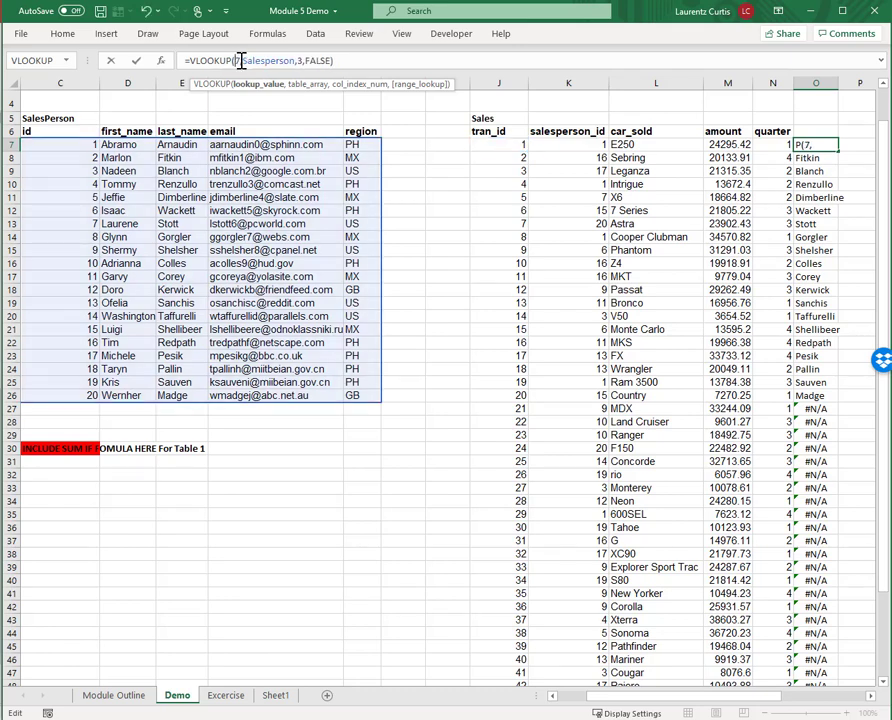
{"action": "type", "text": "K7"}
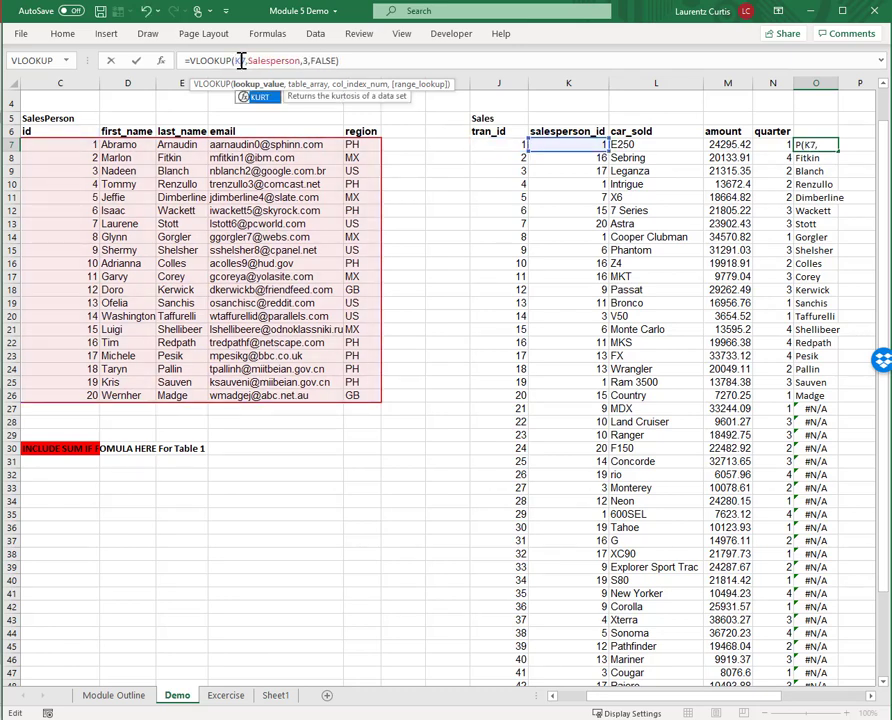
{"action": "key", "text": "Return"}
- Fill the corrected O7 formula down through O56 for every Sales row
{"action": "key", "text": "Up"}
{"action": "key", "text": "ctrl+shift+Down"}
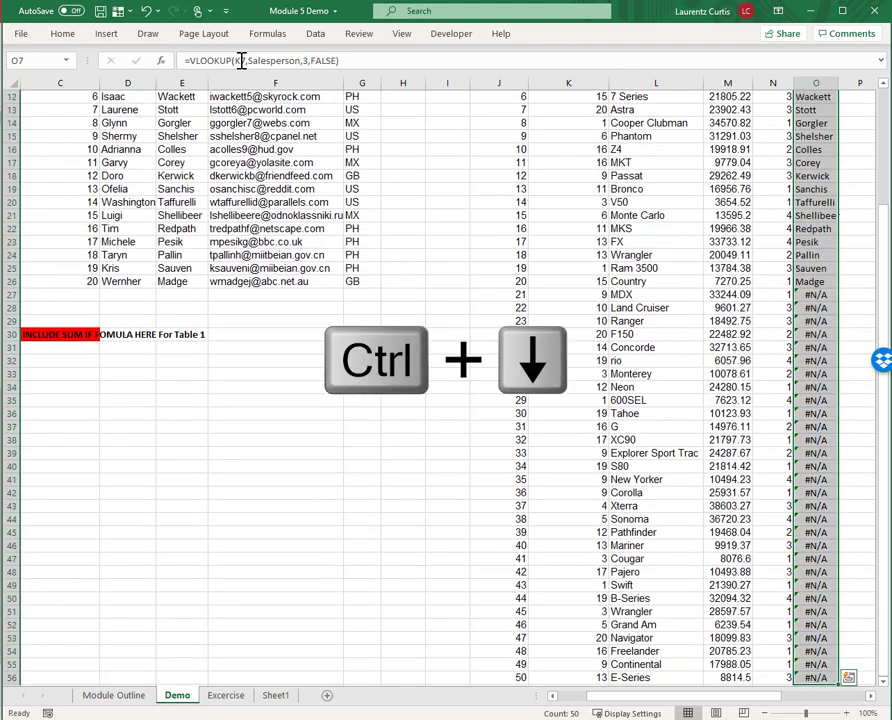
{"action": "key", "text": "ctrl+d"}
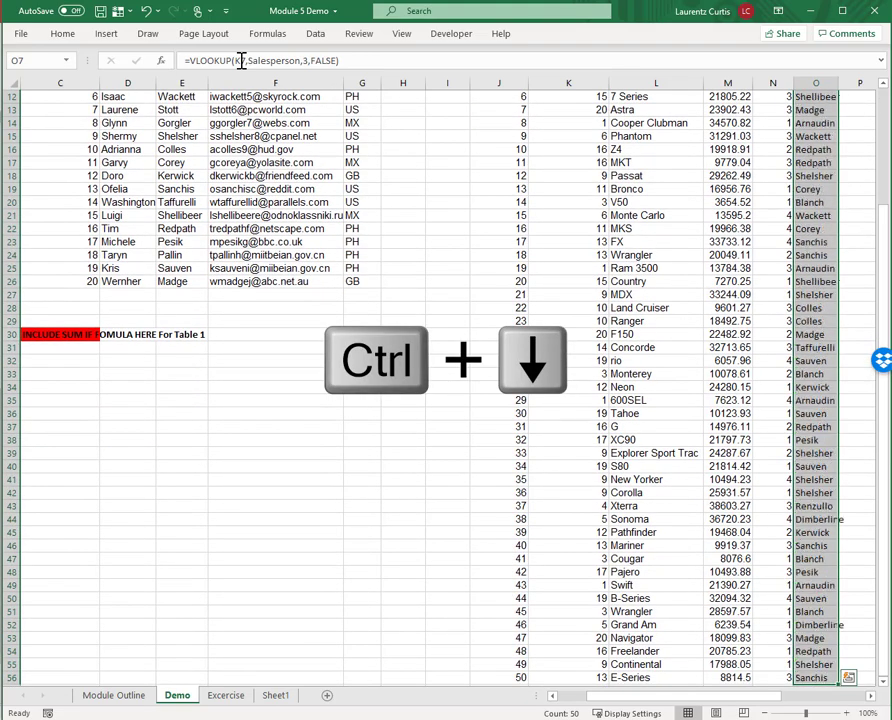
{"action": "key", "text": "Up"}
{"action": "key", "text": "Down"}
{"action": "key", "text": "ctrl+Down"}
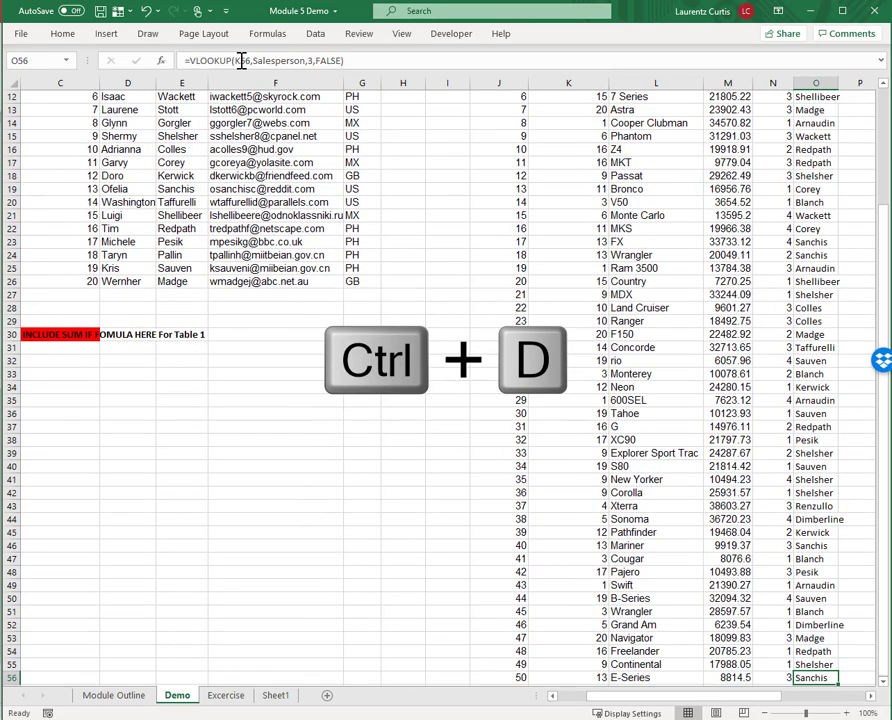
- Enter Last Name as the header in O6 above the lookup results
{"action": "key", "text": "ctrl+Up"}
{"action": "key", "text": "Up"}
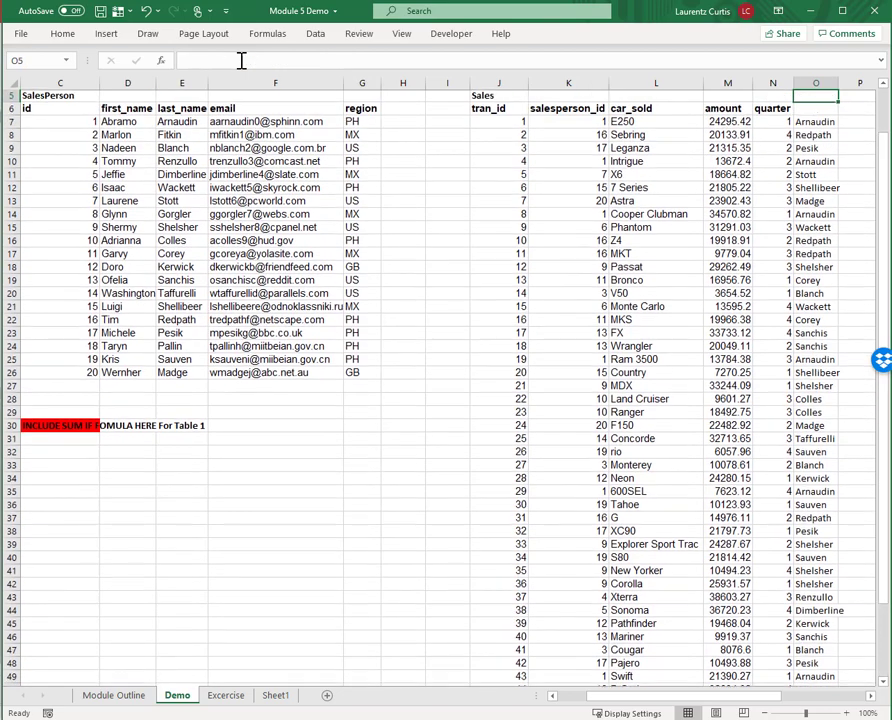
{"action": "key", "text": "Down"}
{"action": "key", "text": "Up"}
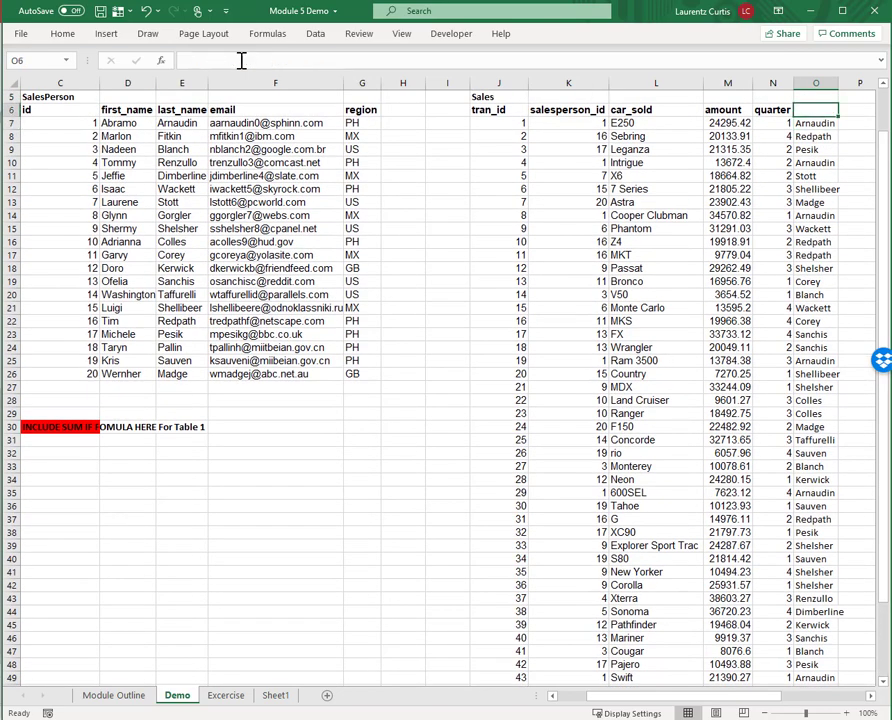
{"action": "type", "text": "Last"}
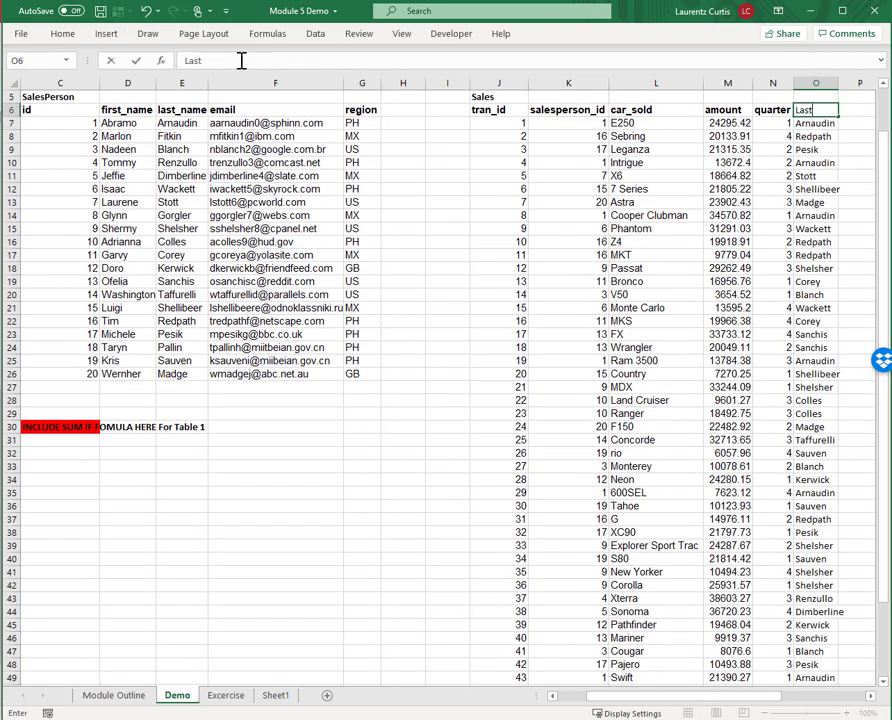
{"action": "type", "text": " Name"}
{"action": "key", "text": "Return"}
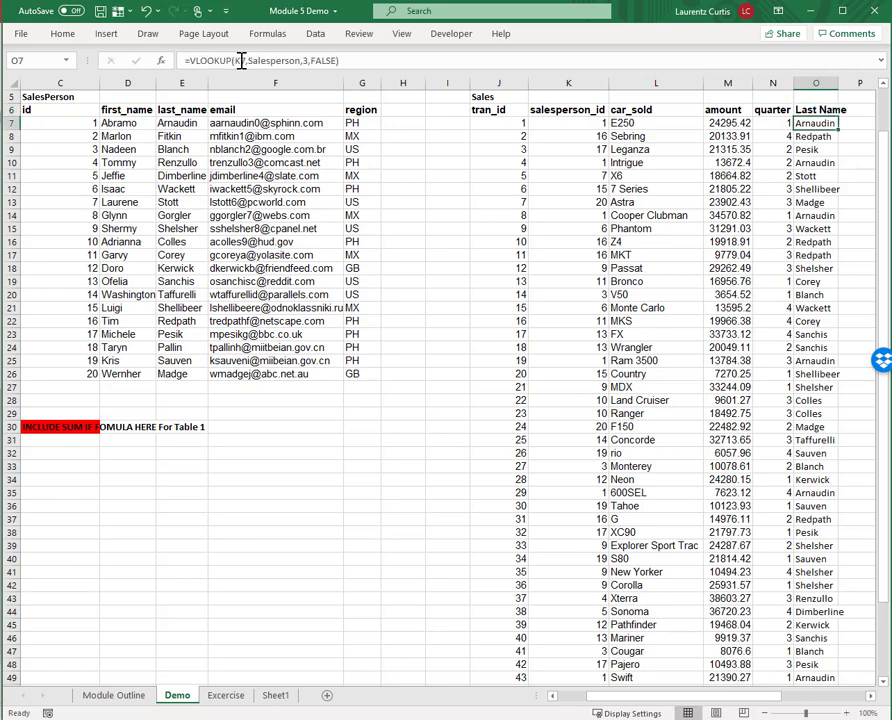
- Open the Name Manager to examine the workbook's named ranges and their references, and close it
{"action": "key", "text": "Up"}
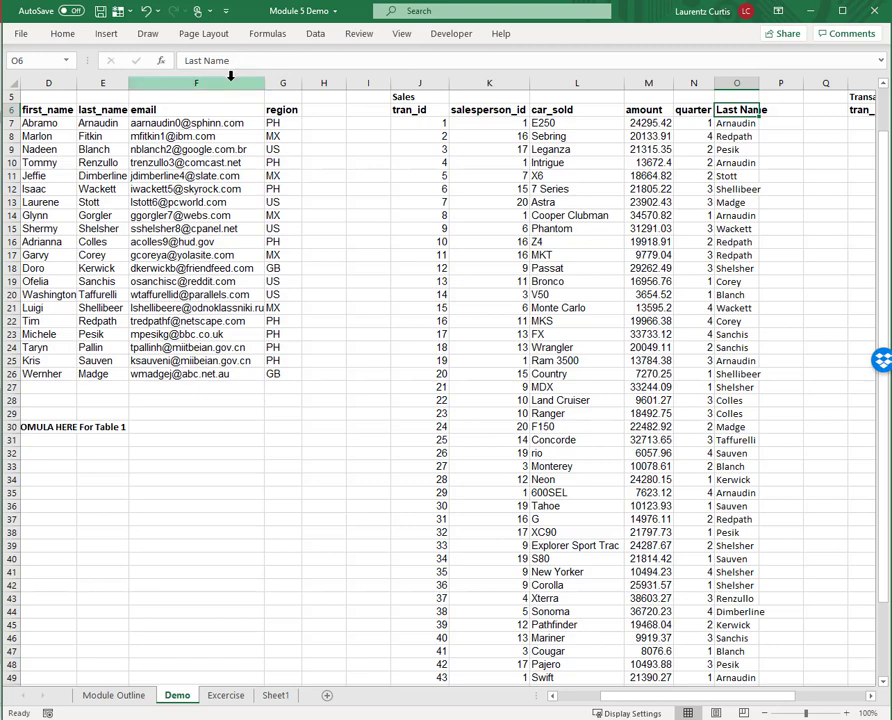
{"action": "key", "text": "Left"}
{"action": "key", "text": "Left"}
{"action": "key", "text": "Left"}
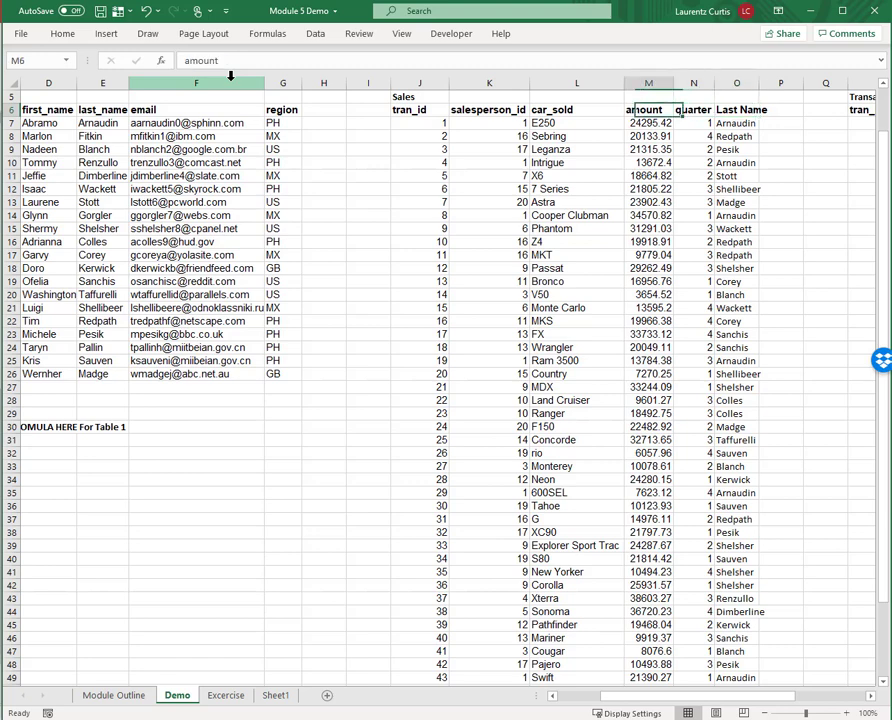
{"action": "key", "text": "ctrl+F3"}
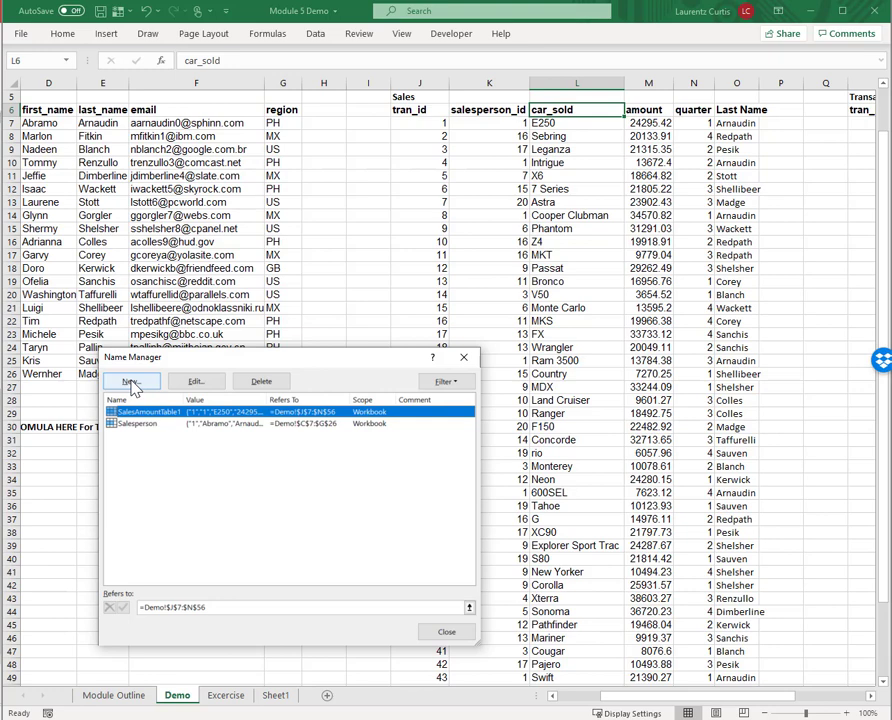
{"action": "key", "text": "Tab"}
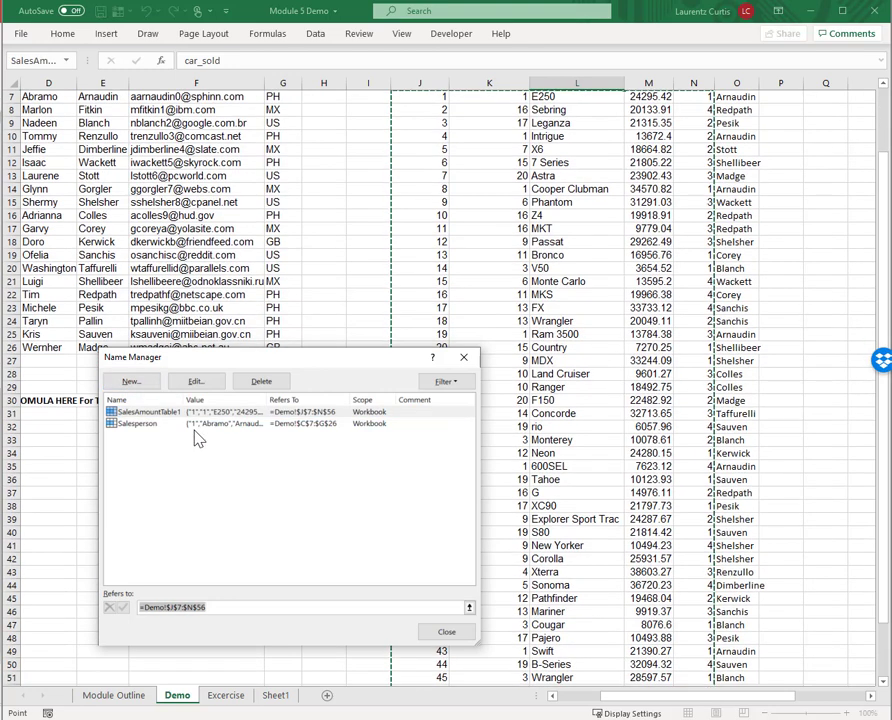
{"action": "key", "text": "Tab"}
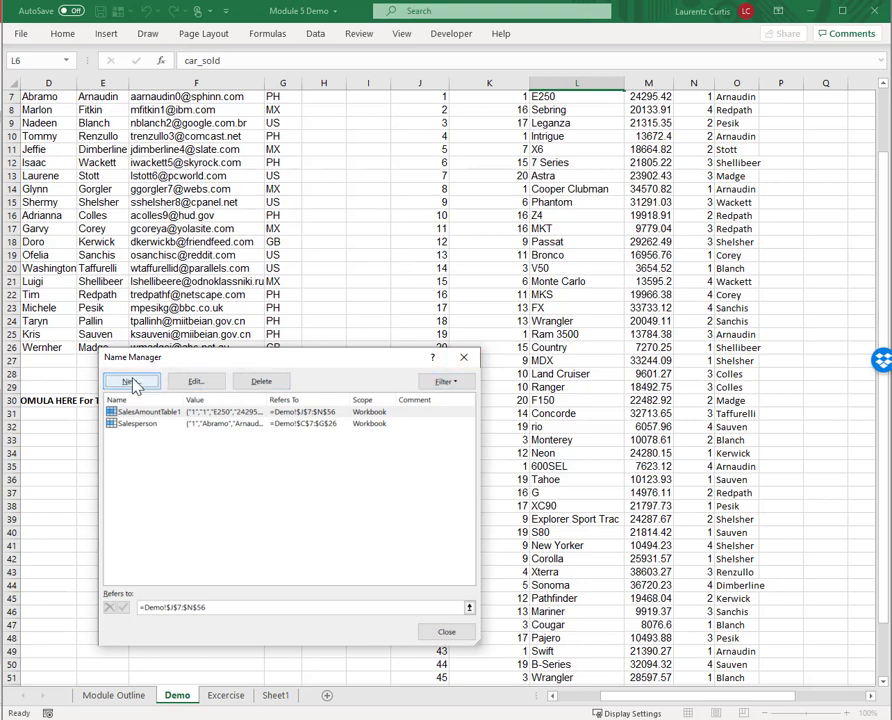
{"action": "left_click", "coordinate": [476, 365]}
{"action": "scroll", "coordinate": [338, 492], "scroll_direction": "up", "scroll_amount": 2}
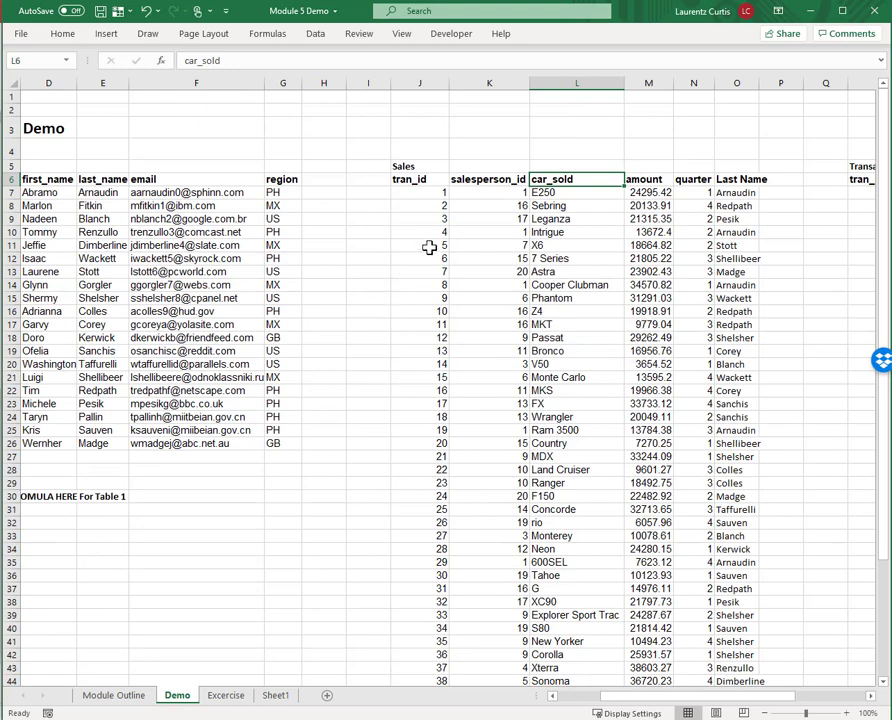
- Display formulas in place of results to examine the Last Name column's VLOOKUPs, and return to showing values
{"action": "left_click", "coordinate": [740, 192]}
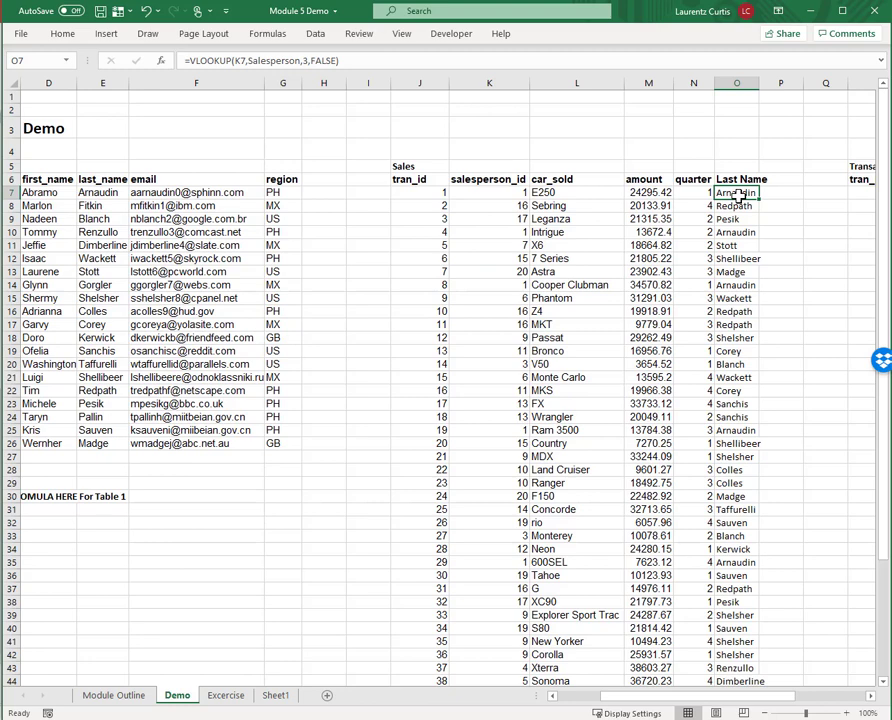
{"action": "key", "text": "ctrl+grave"}
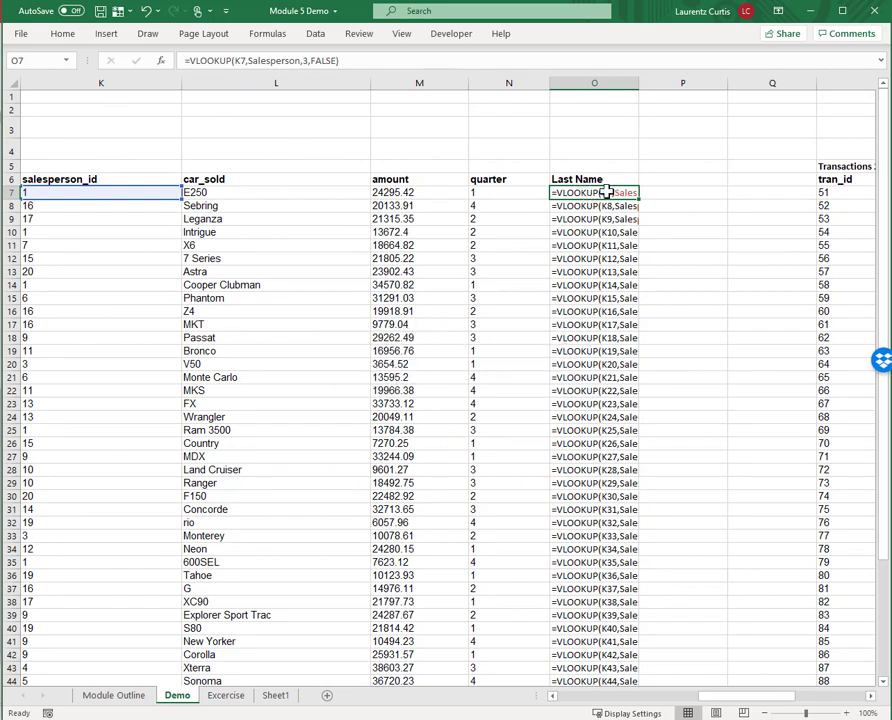
{"action": "left_click", "coordinate": [656, 196]}
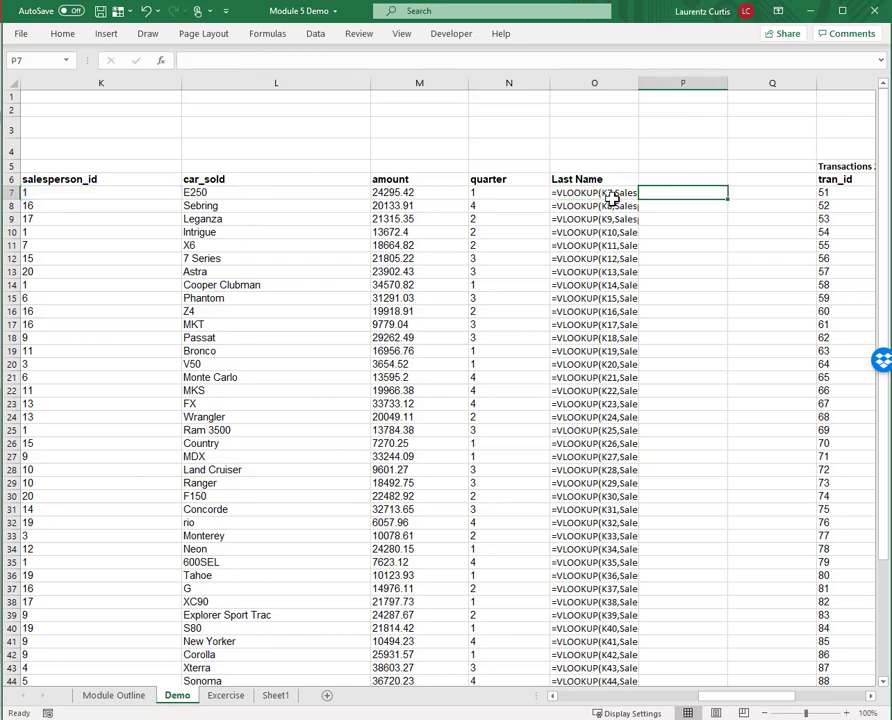
{"action": "left_click", "coordinate": [610, 196]}
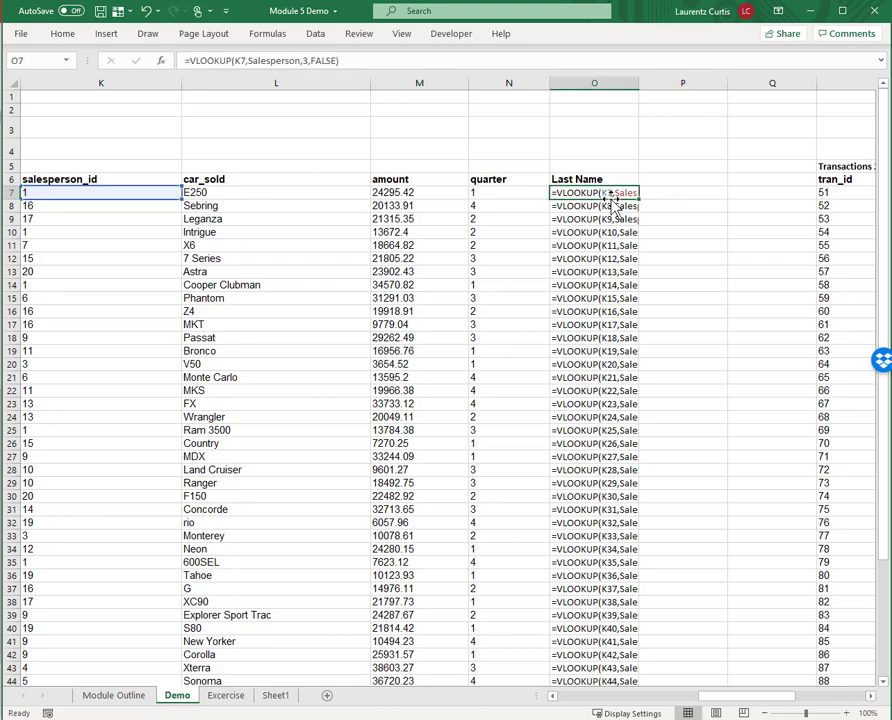
{"action": "key", "text": "ctrl+grave"}
{"action": "scroll", "coordinate": [620, 472], "scroll_direction": "down", "scroll_amount": 4}
{"action": "key", "text": "ctrl+grave"}
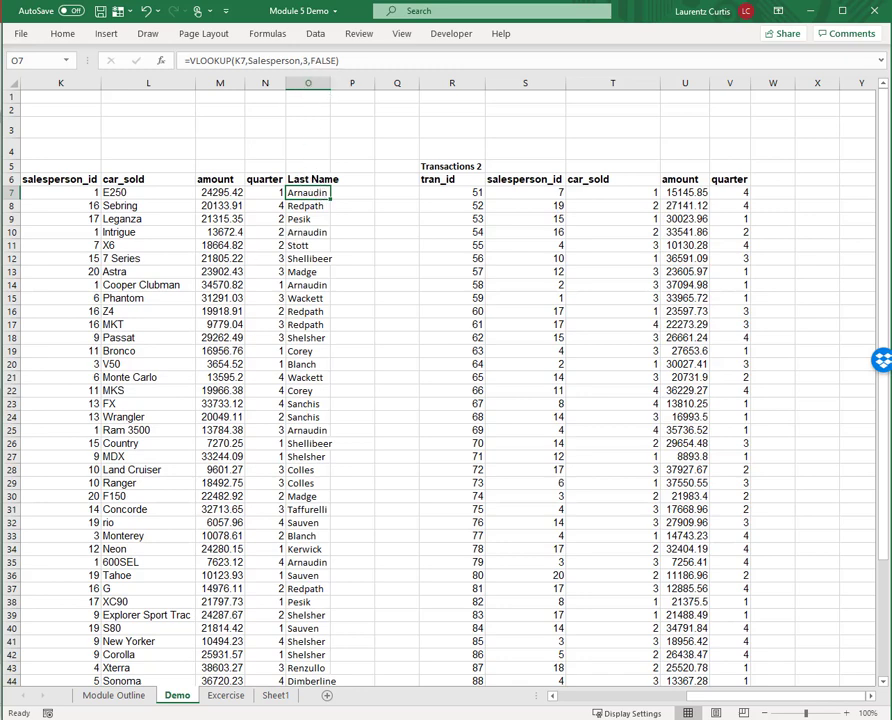
- Pick the Salesperson range in Go To, examine the Go To Special options, and cancel
{"action": "left_click", "coordinate": [279, 205]}
{"action": "key", "text": "ctrl+g"}
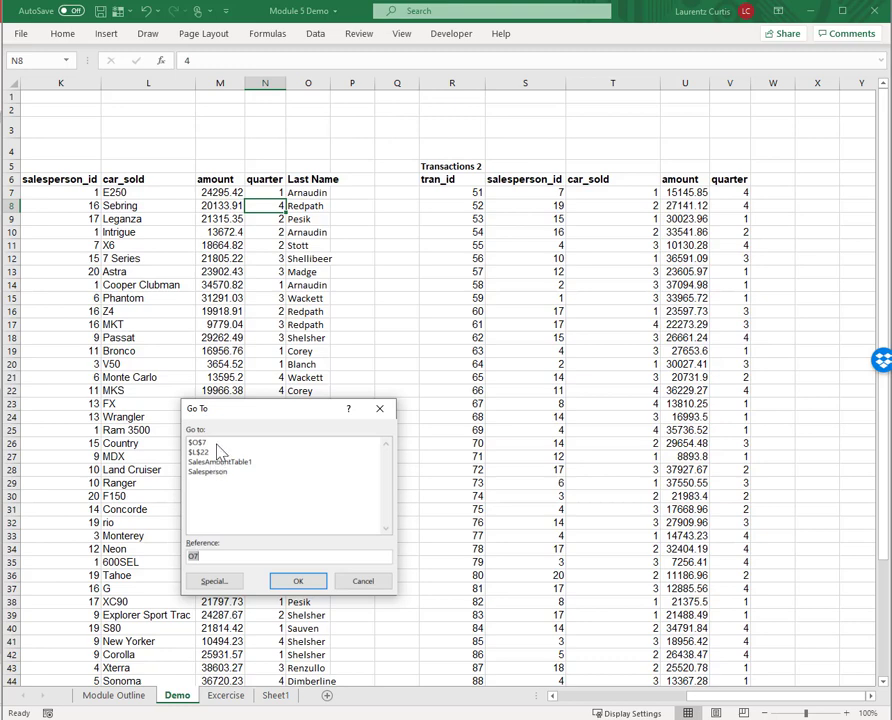
{"action": "left_click", "coordinate": [204, 556]}
{"action": "left_click", "coordinate": [208, 472]}
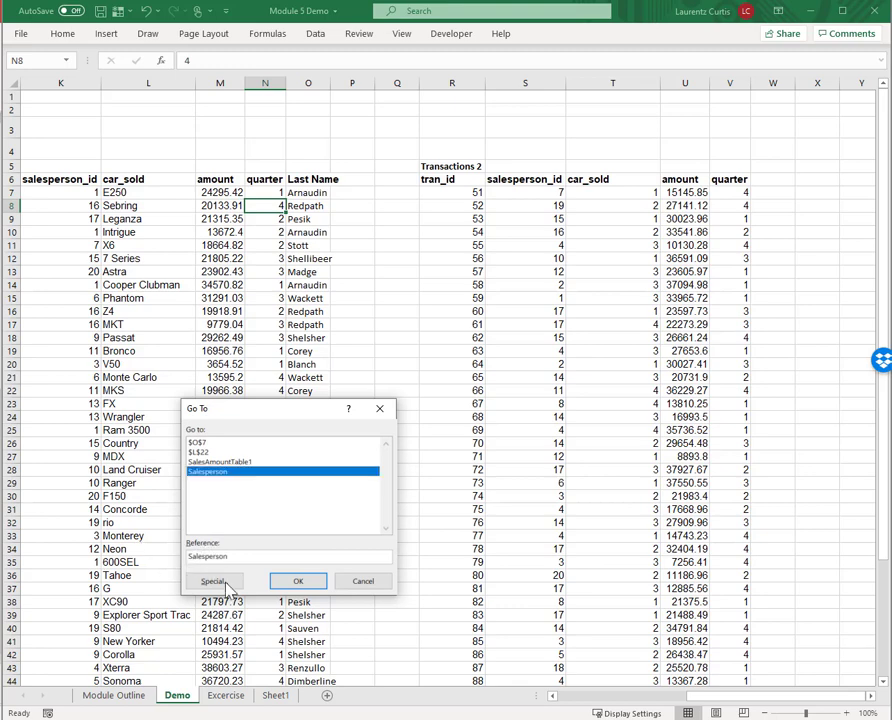
{"action": "left_click", "coordinate": [214, 581]}
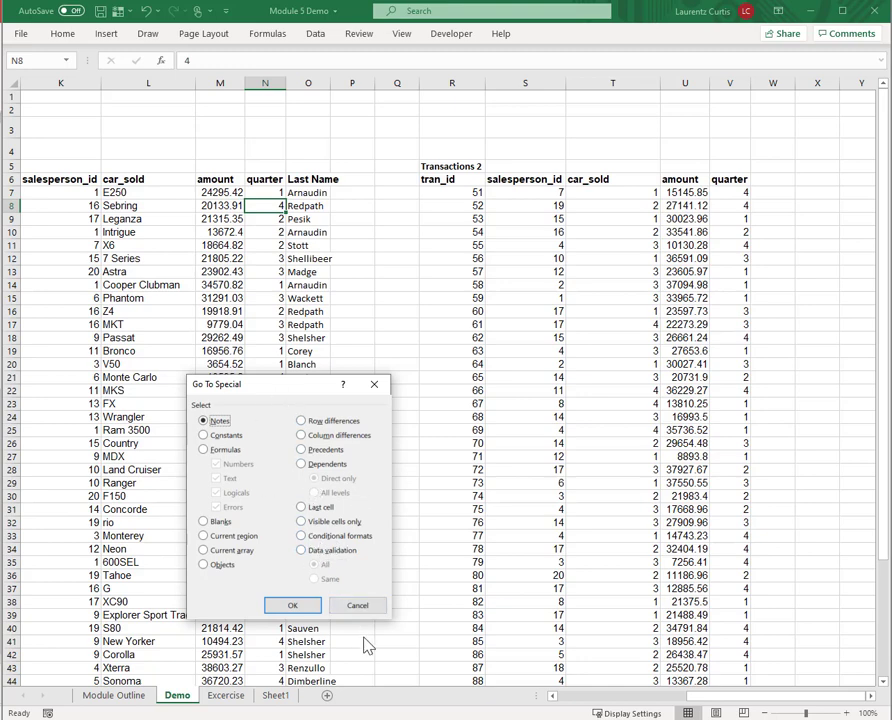
{"action": "left_click", "coordinate": [337, 608]}
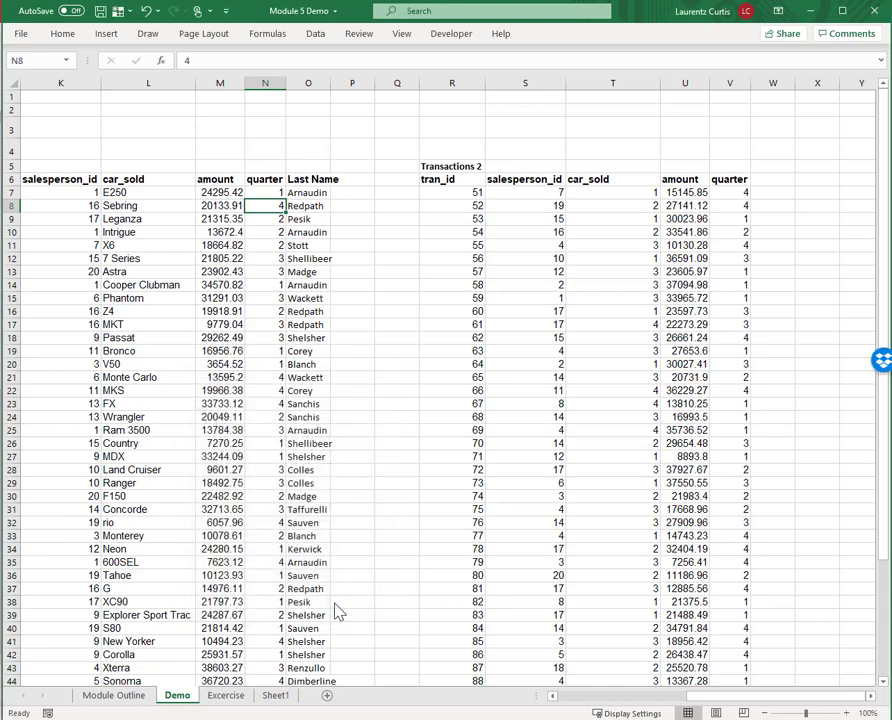
- Switch to the Options Trading Tracker workbook and enlarge its window to show Sheet1
{"action": "left_click", "coordinate": [226, 401]}
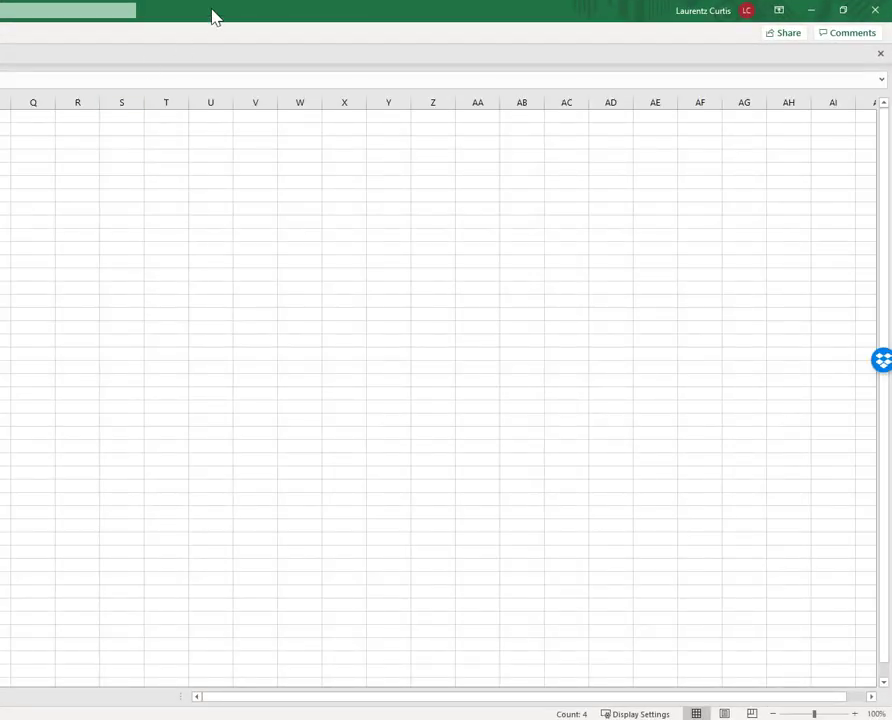
{"action": "key", "text": "Delete"}
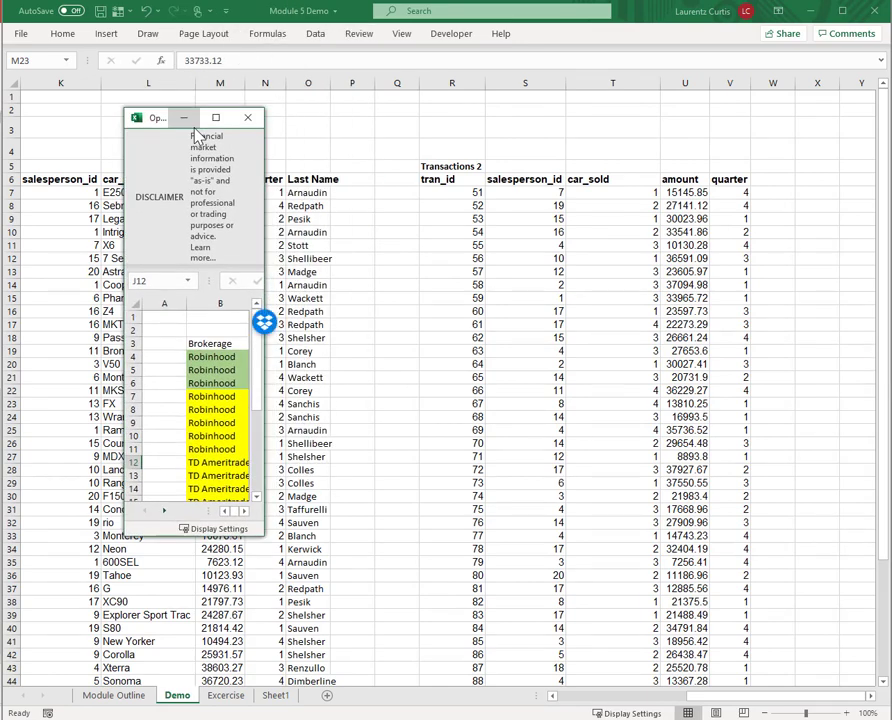
{"action": "key", "text": "super+Up"}
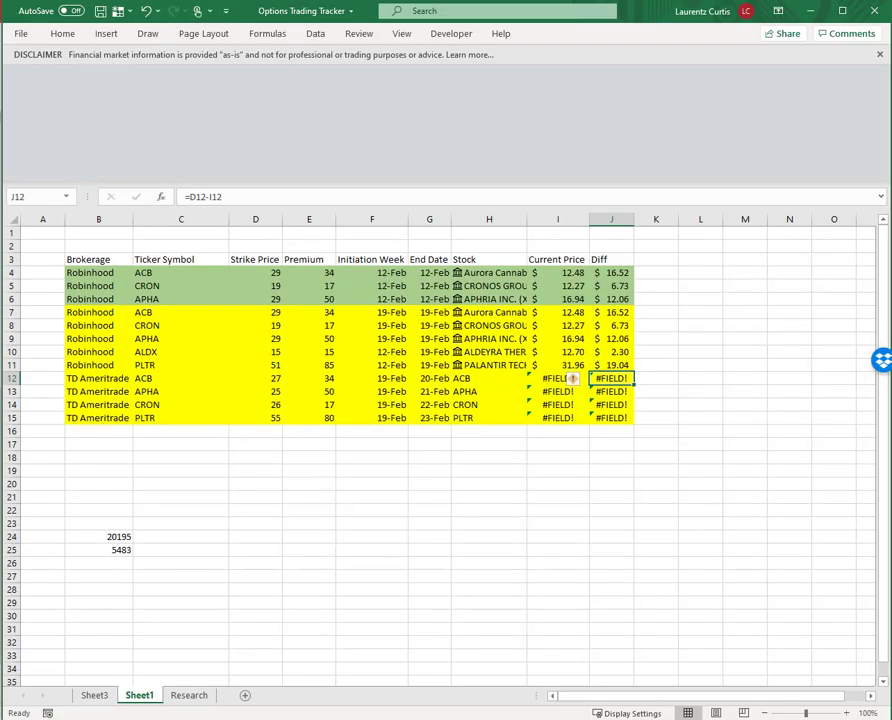
- Examine the data tools available for the trading table on Sheet1, including the Stocks and Geography data types
{"action": "left_click", "coordinate": [182, 367]}
{"action": "left_click", "coordinate": [395, 340]}
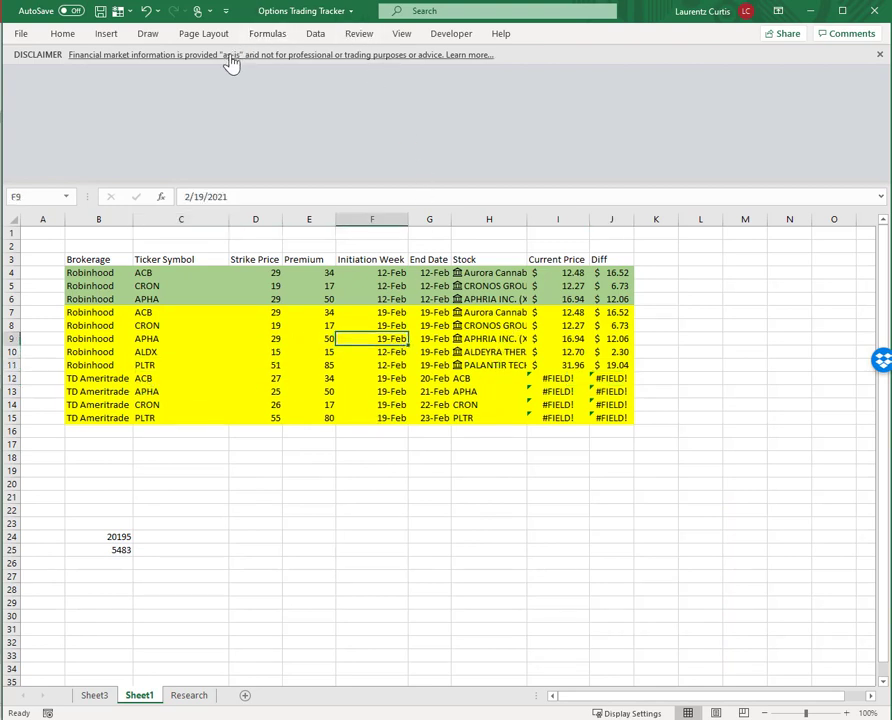
{"action": "left_click", "coordinate": [315, 34]}
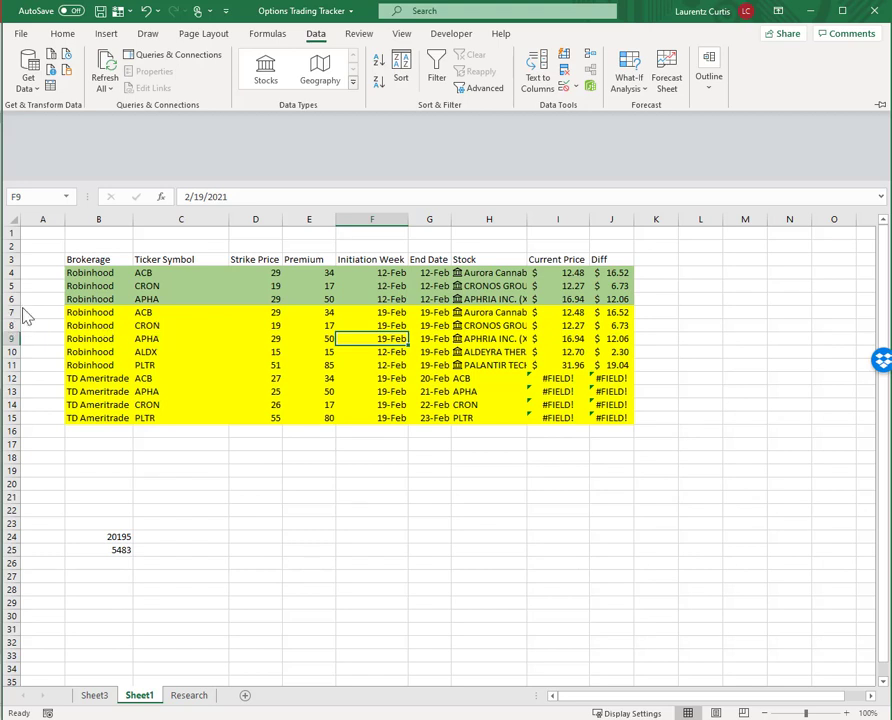
{"action": "left_click", "coordinate": [293, 339]}
{"action": "left_click", "coordinate": [256, 349]}
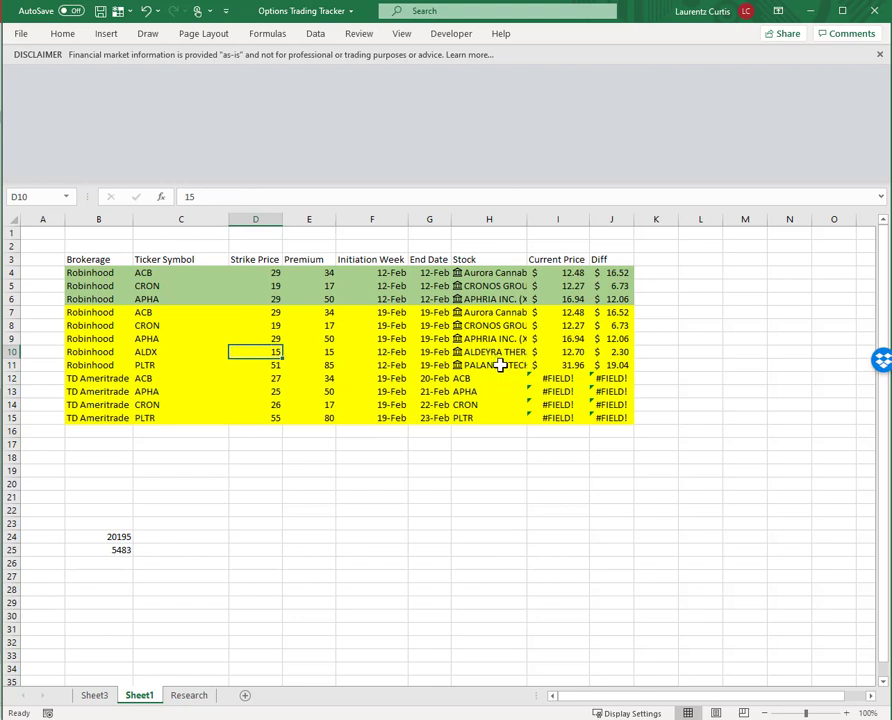
- Convert the four TD Ameritrade tickers in the Stock column, H12:H15, to the Stocks data type
{"action": "left_click_drag", "start_coordinate": [485, 380], "coordinate": [485, 417]}
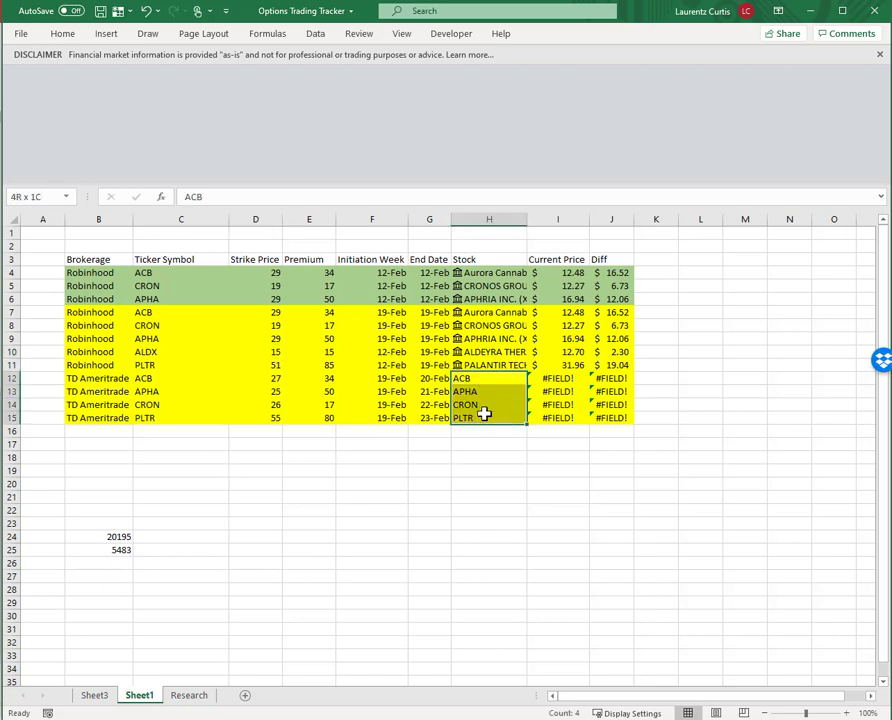
{"action": "left_click", "coordinate": [66, 36]}
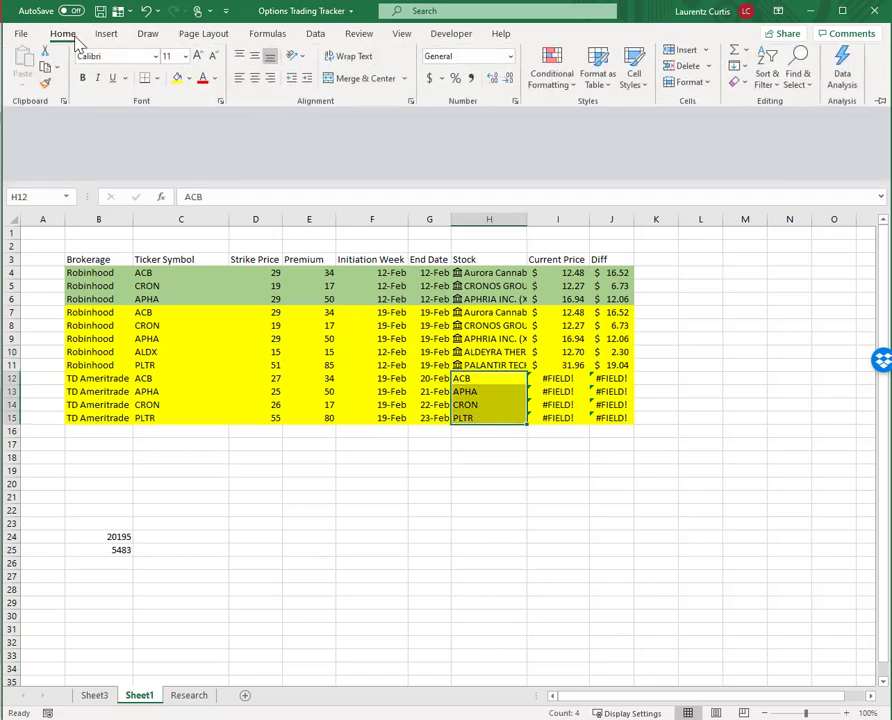
{"action": "left_click", "coordinate": [106, 35]}
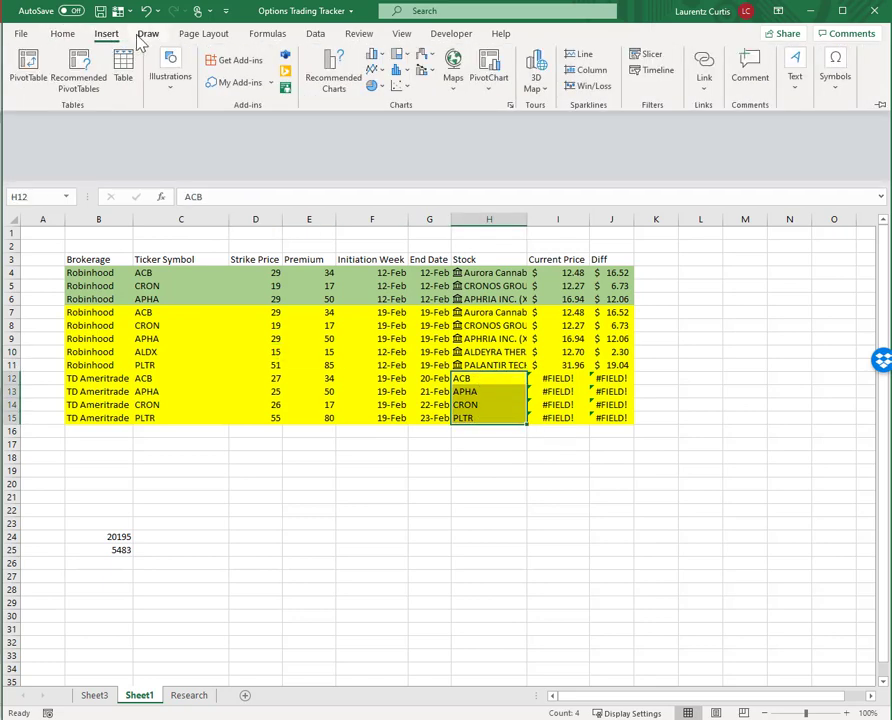
{"action": "left_click", "coordinate": [148, 35]}
{"action": "left_click", "coordinate": [210, 35]}
{"action": "left_click", "coordinate": [265, 35]}
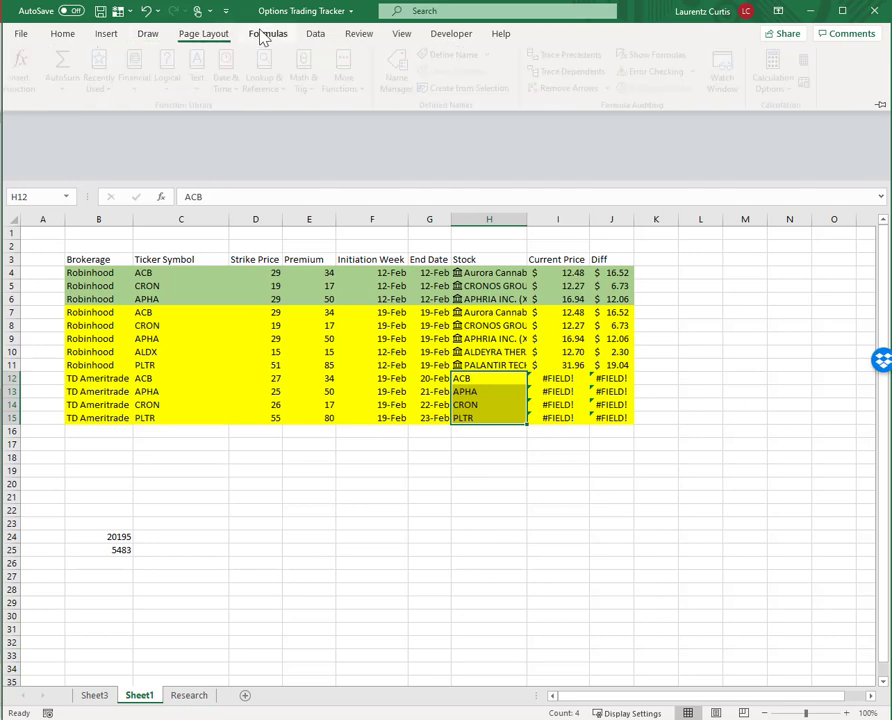
{"action": "left_click", "coordinate": [318, 35]}
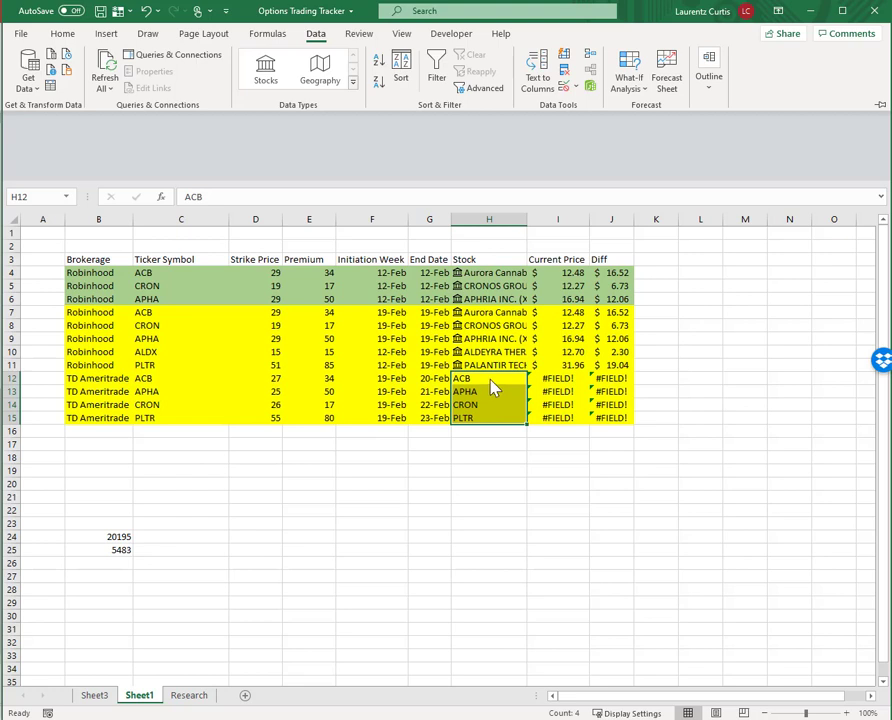
{"action": "left_click", "coordinate": [264, 68]}
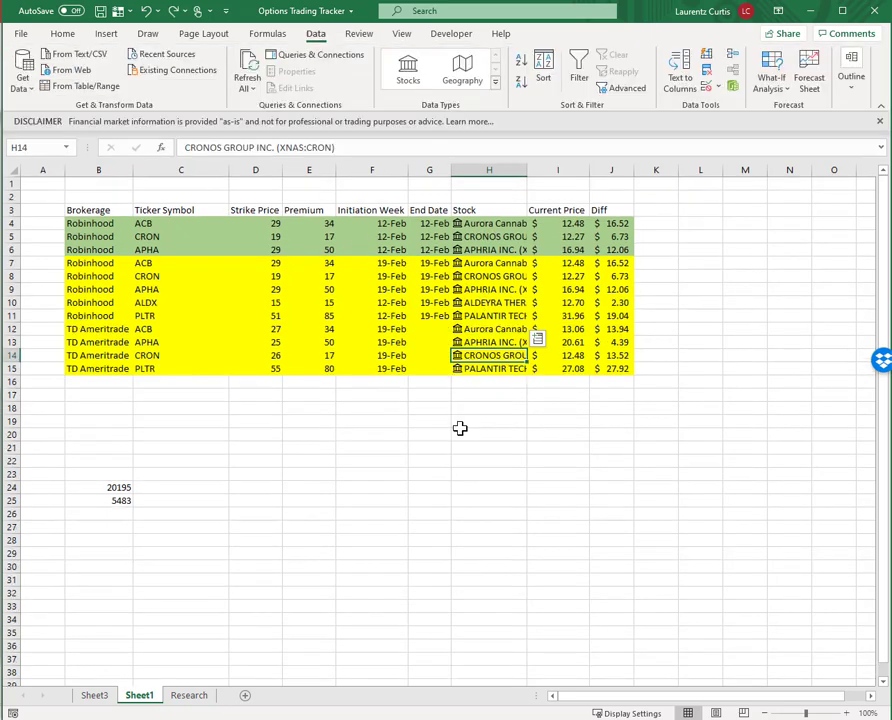
{"action": "left_click", "coordinate": [462, 433]}
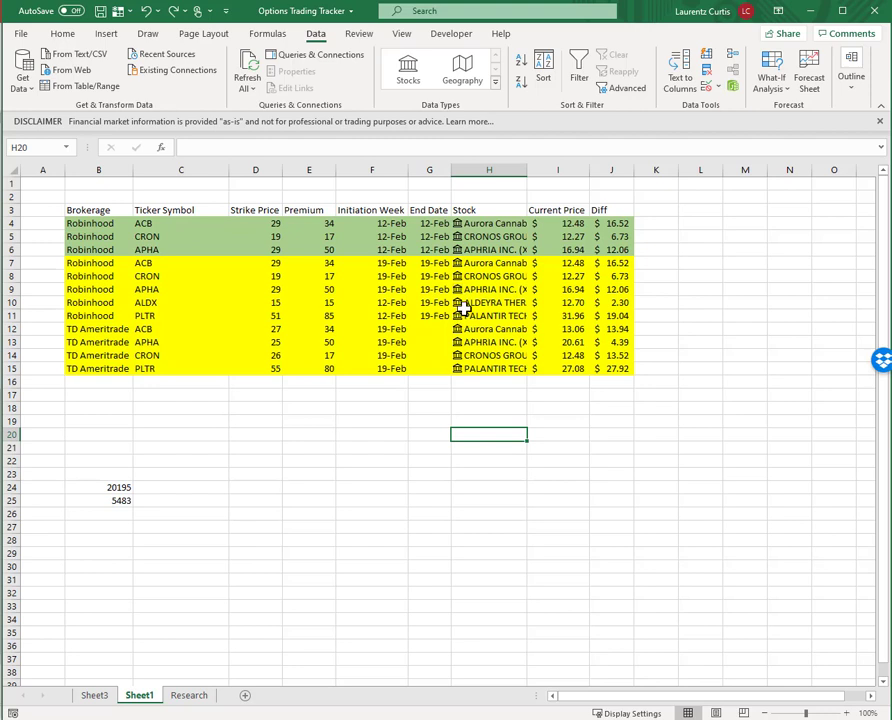
- Refresh all the workbook's stock data and review the Current Price and Diff columns of the trading table
{"action": "key", "text": "ctrl+alt+F5"}
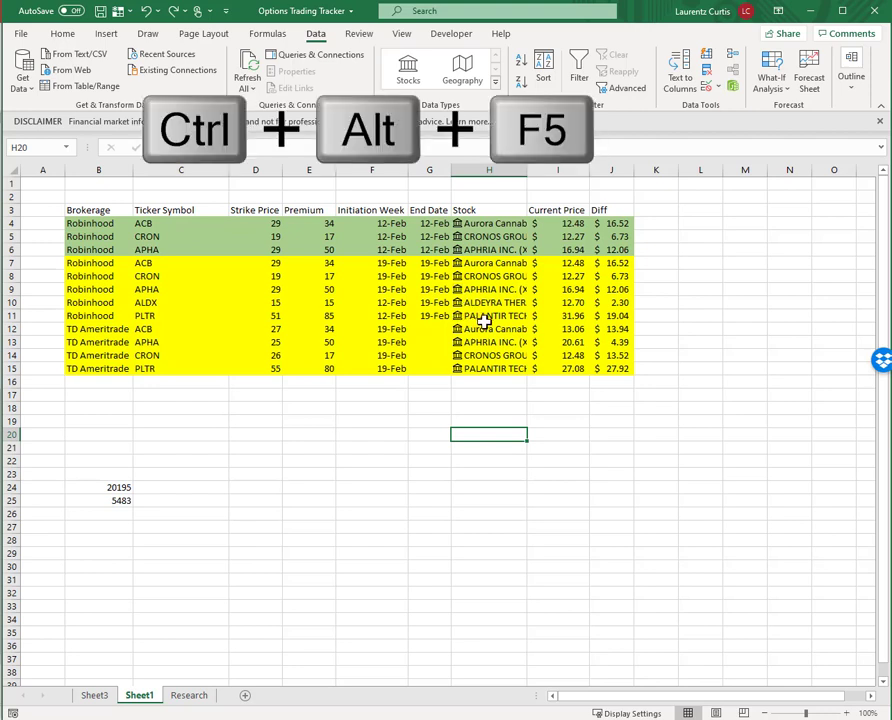
{"action": "left_click", "coordinate": [484, 320]}
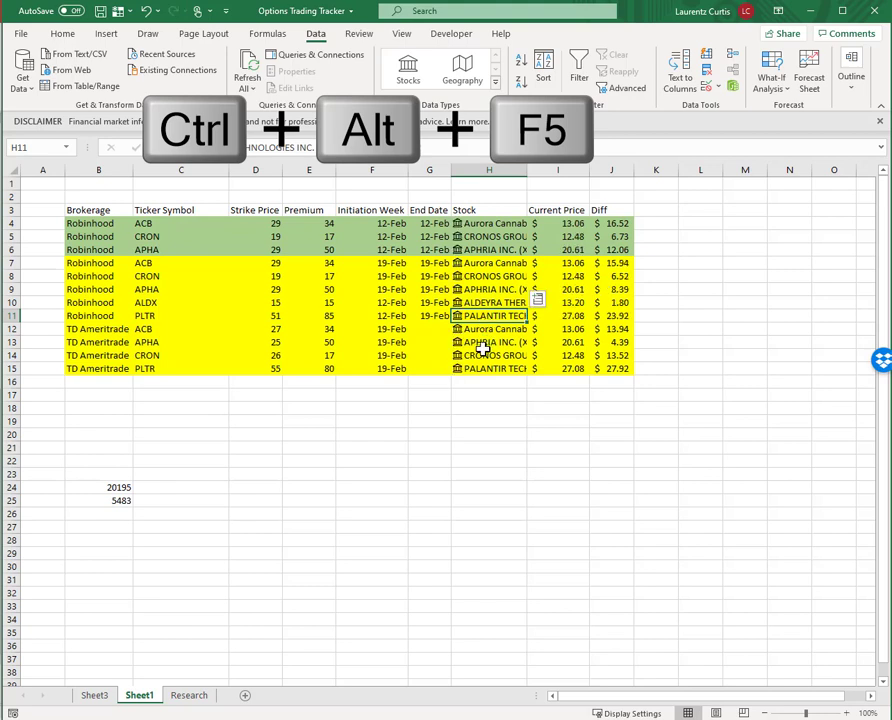
{"action": "left_click", "coordinate": [476, 406]}
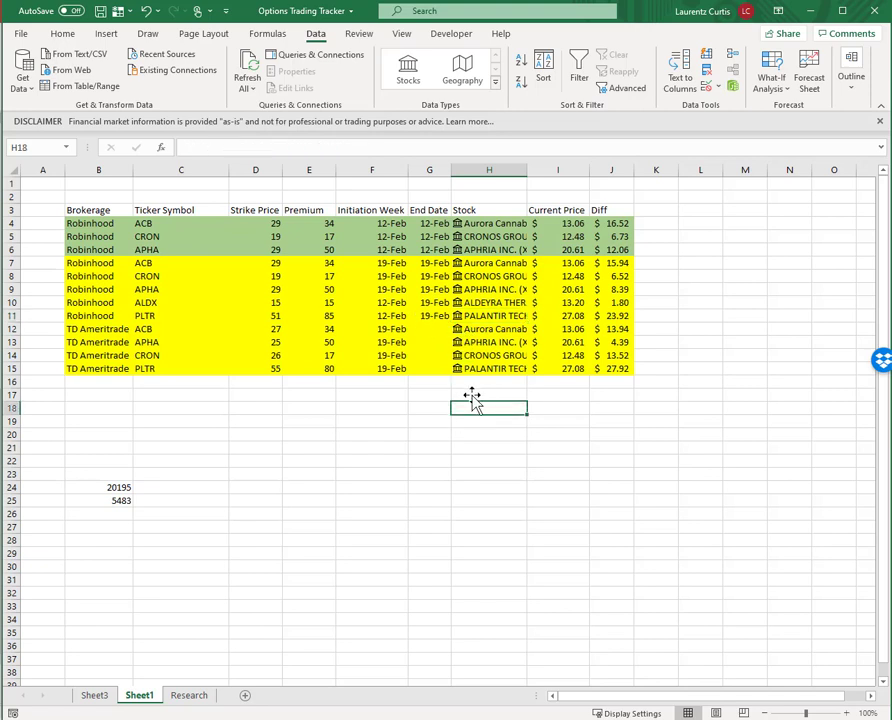
{"action": "left_click", "coordinate": [488, 318]}
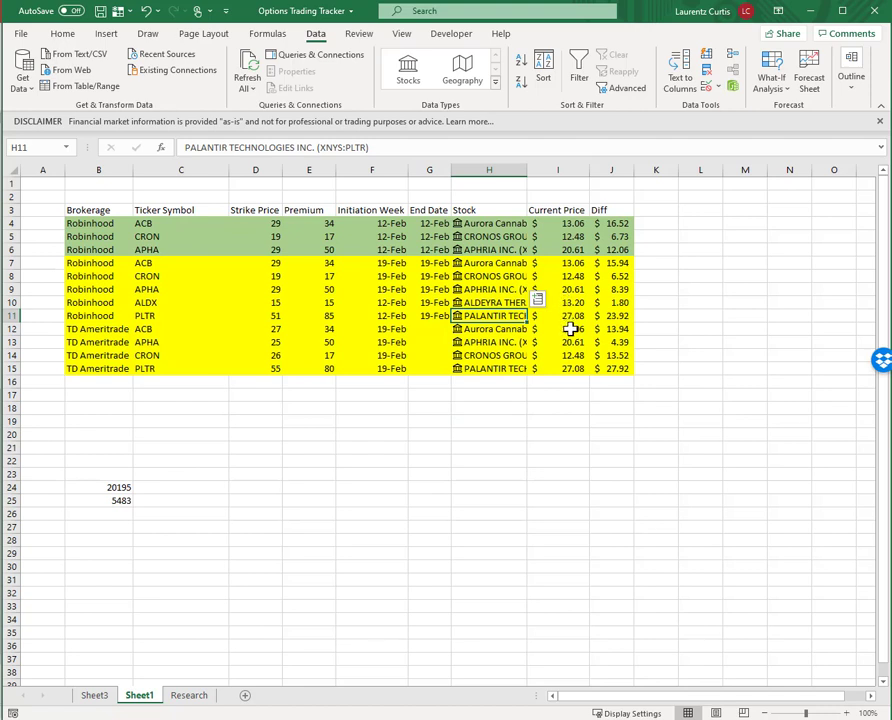
{"action": "left_click", "coordinate": [624, 437]}
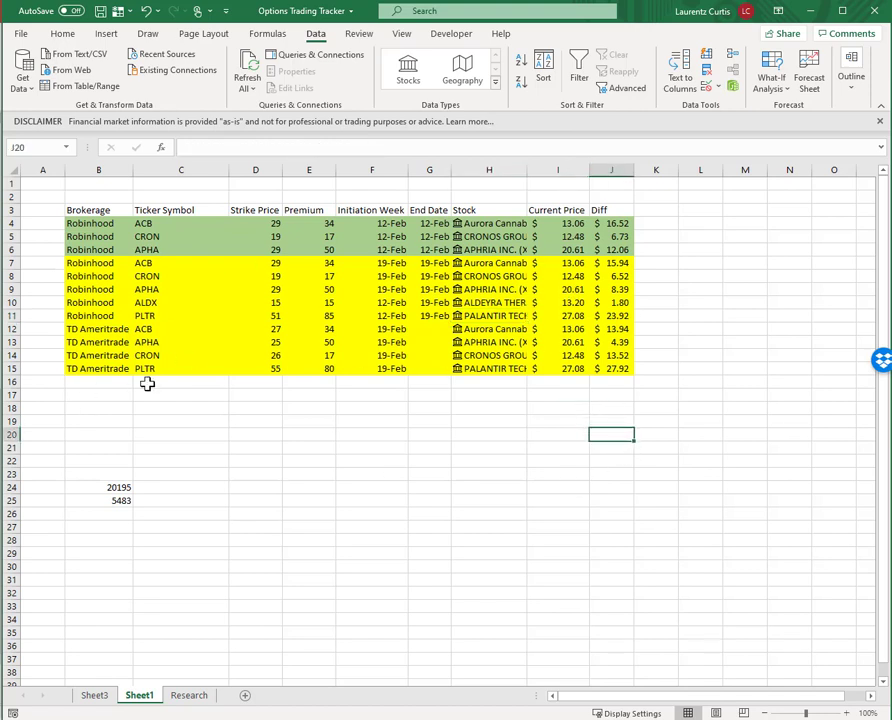
{"action": "left_click", "coordinate": [216, 447]}
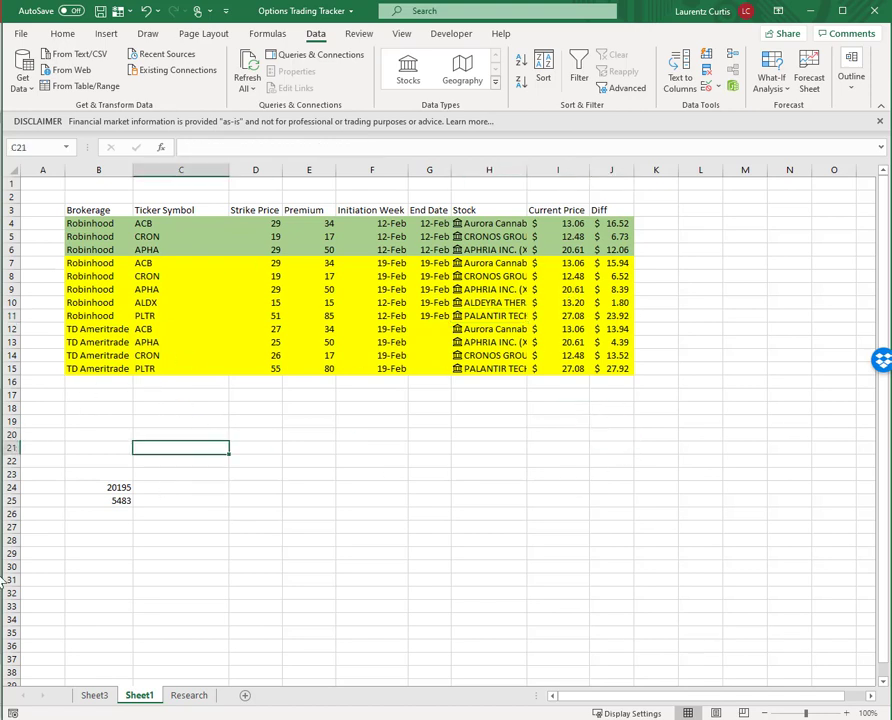